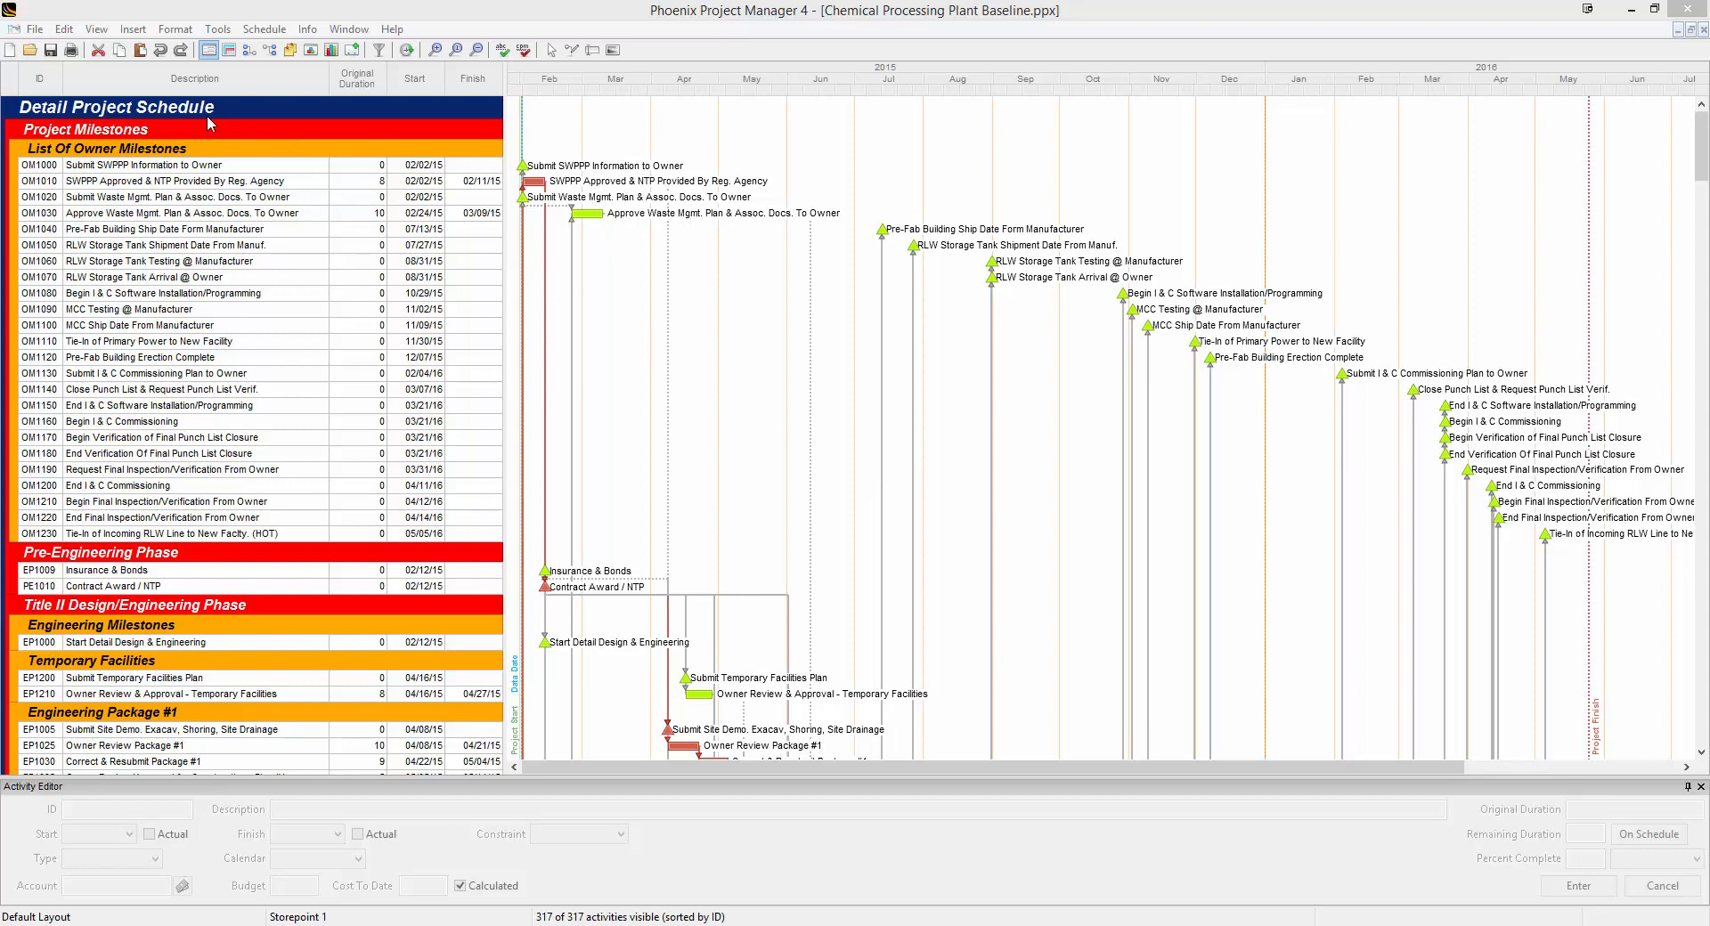
# Save the baseline project as a new file named Chemical Processing Plant 2015-02-27.
pyautogui.click(33, 29)
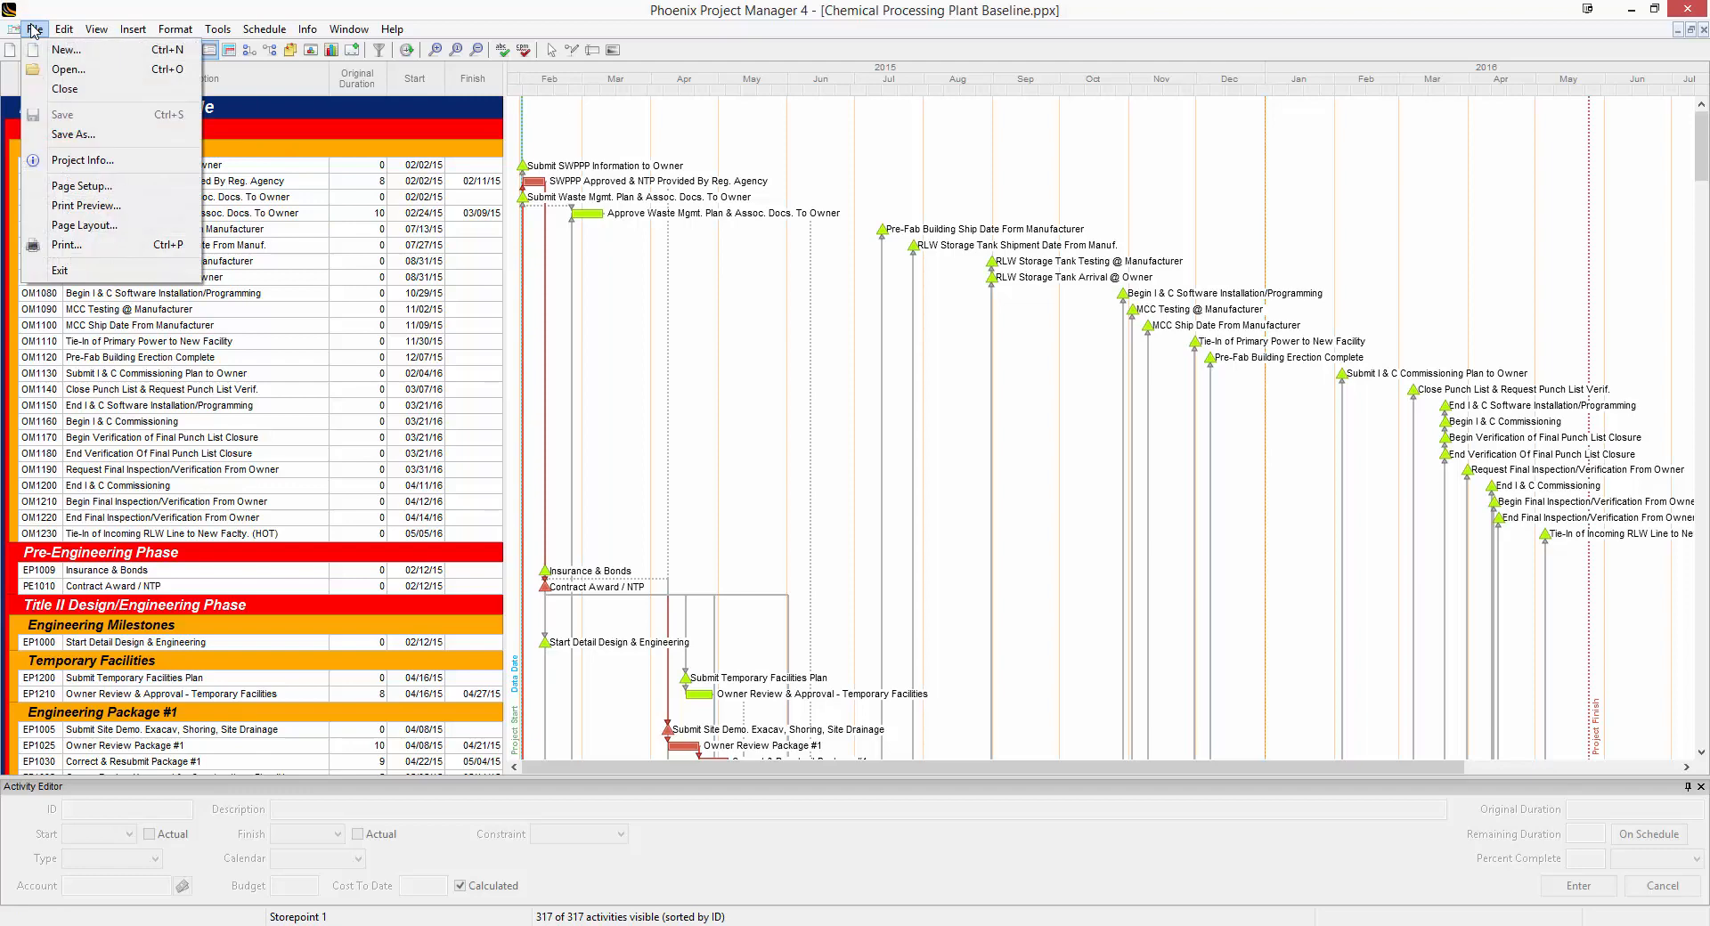
pyautogui.click(72, 135)
pyautogui.click(289, 412)
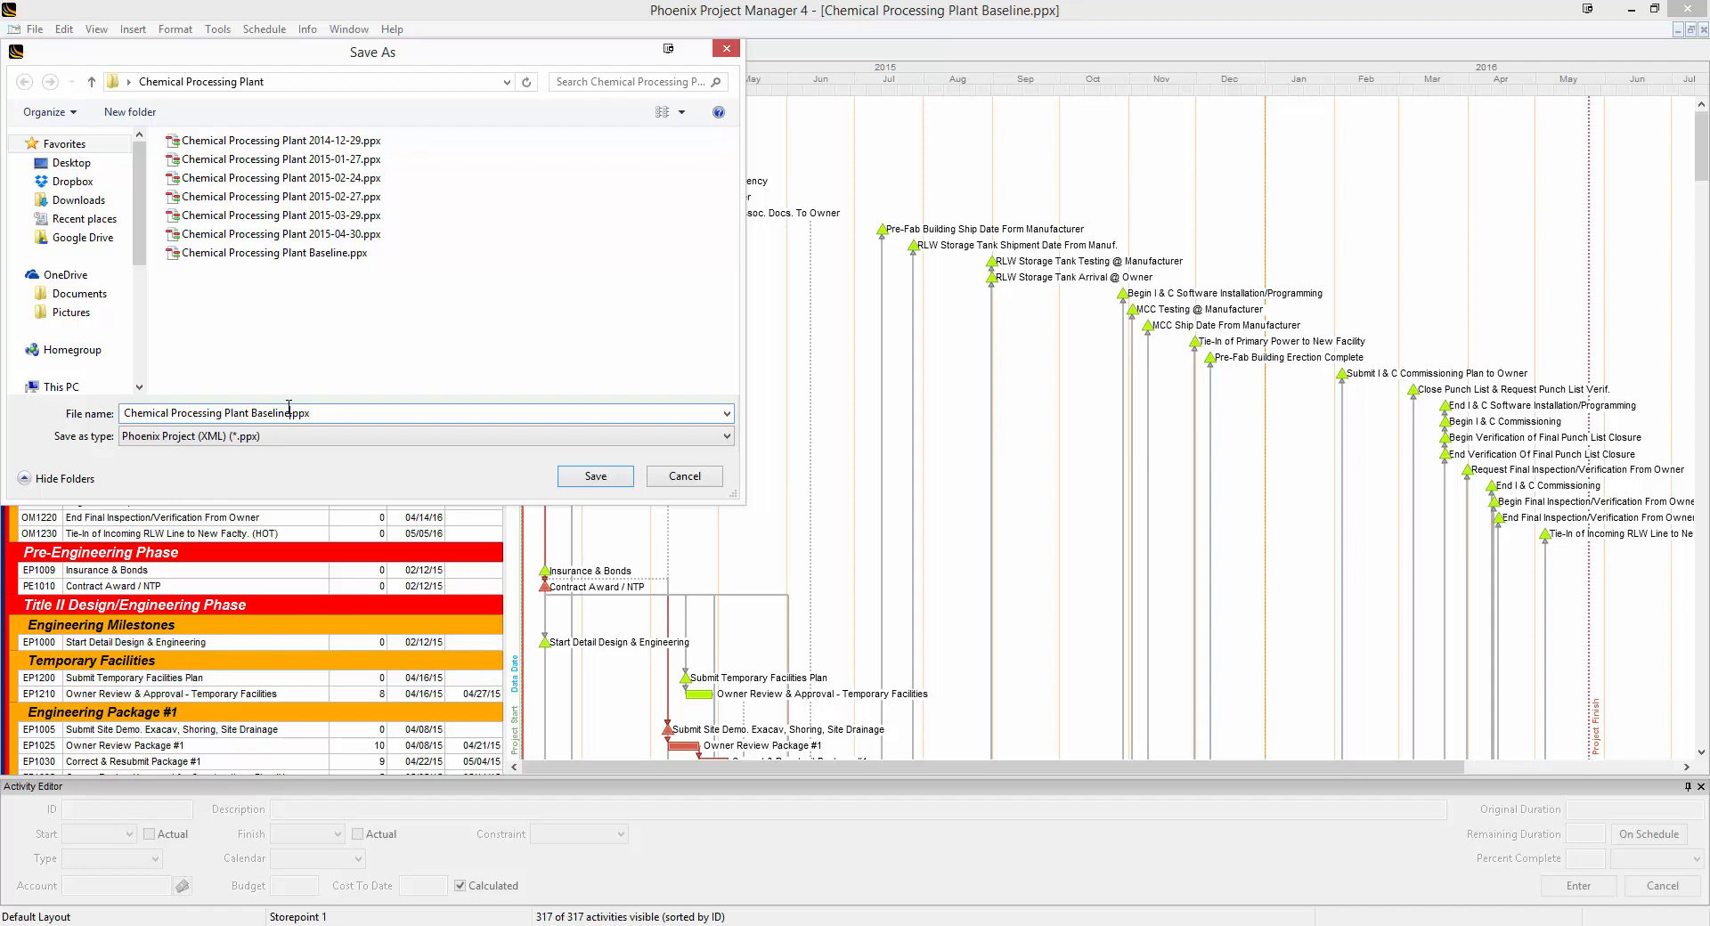
pyautogui.press('BackSpace')
pyautogui.press('BackSpace')
pyautogui.press('BackSpace')
pyautogui.press('BackSpace')
pyautogui.press('BackSpace')
pyautogui.press('BackSpace')
pyautogui.press('BackSpace')
pyautogui.press('BackSpace')
pyautogui.write('2015-02-27')
pyautogui.click(596, 475)
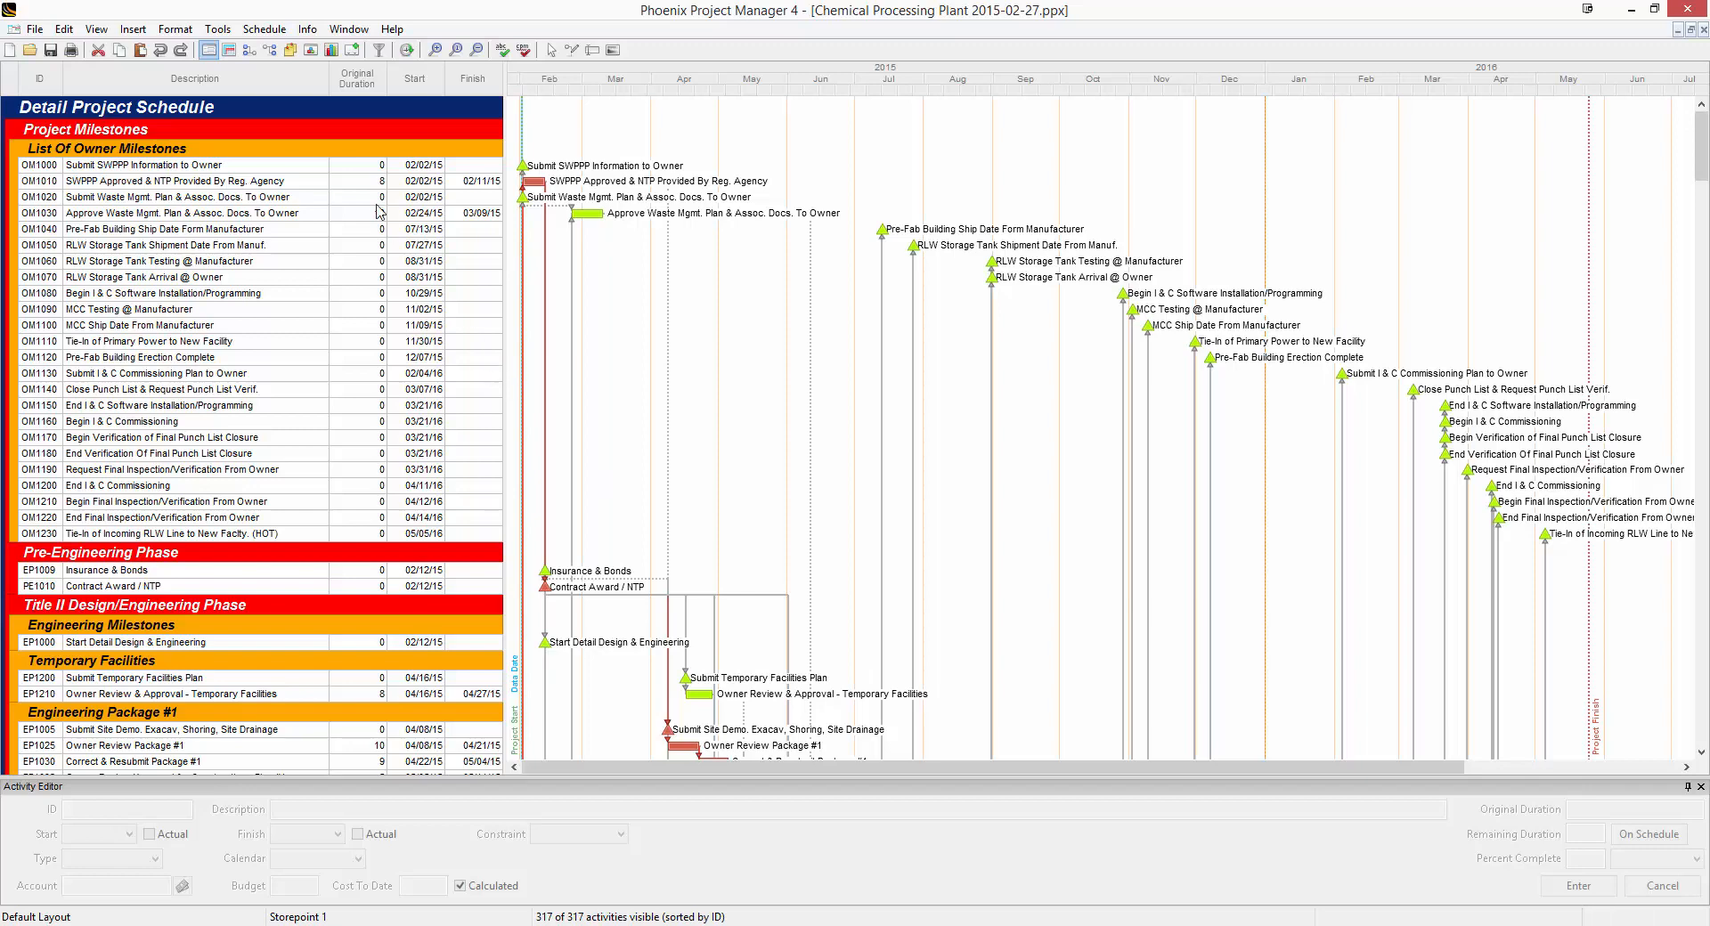
# Start setting up a schedule update with the new data date 2/27/2015.
pyautogui.click(265, 30)
pyautogui.click(280, 78)
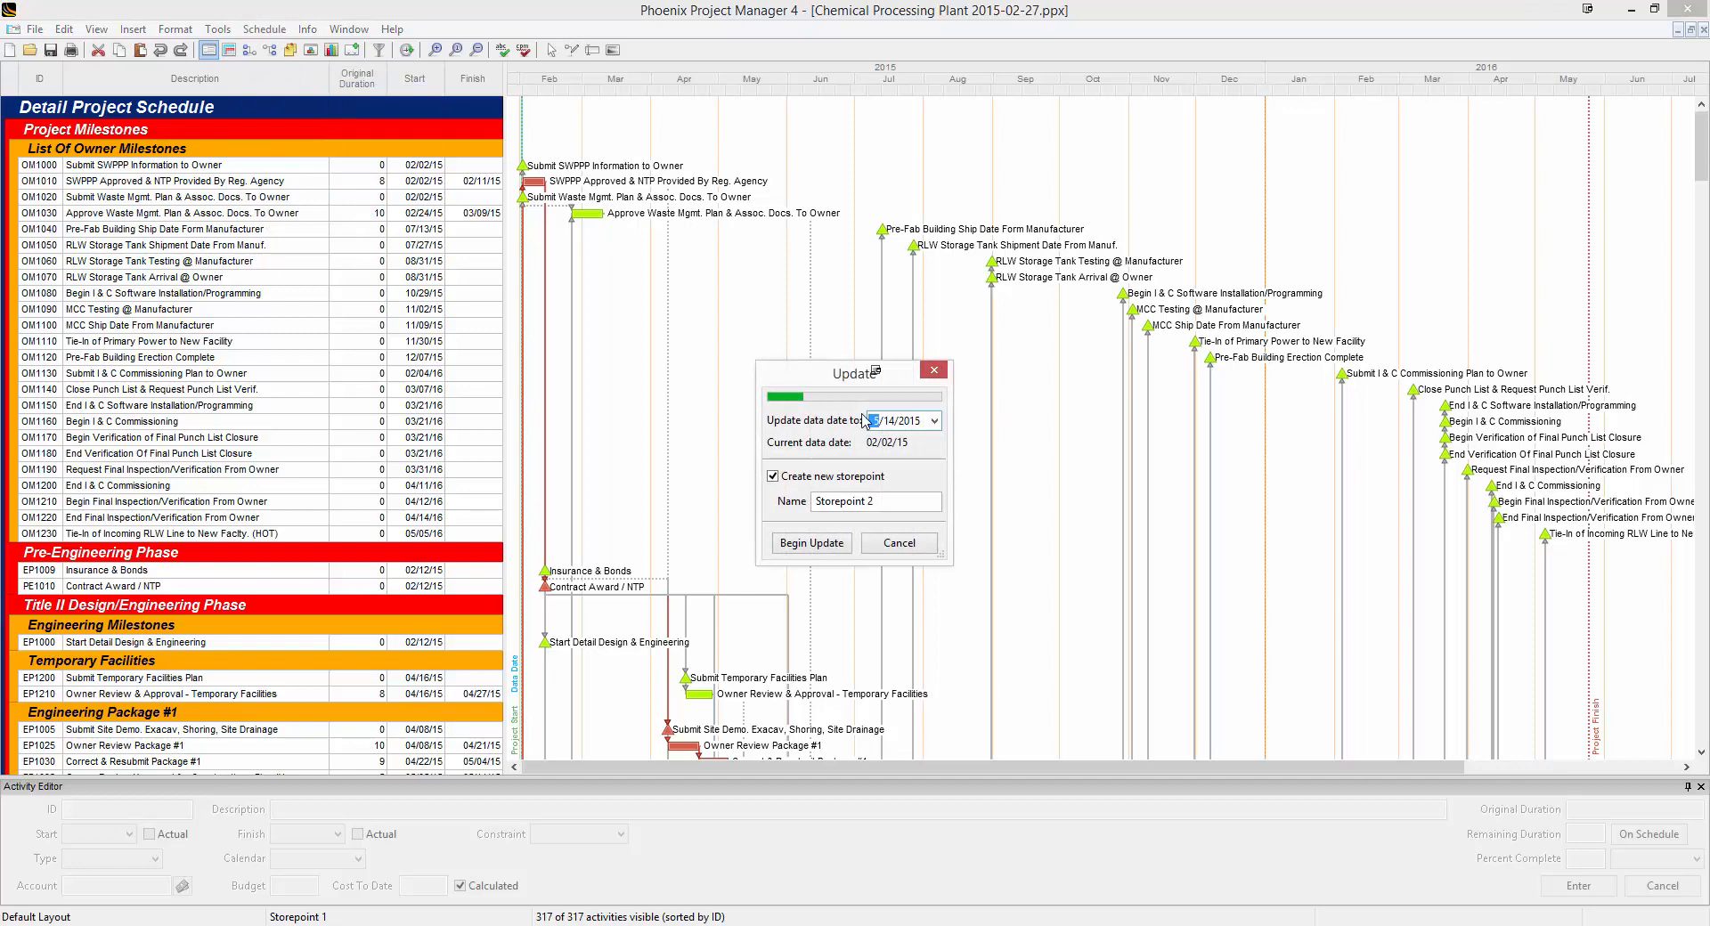
pyautogui.click(934, 420)
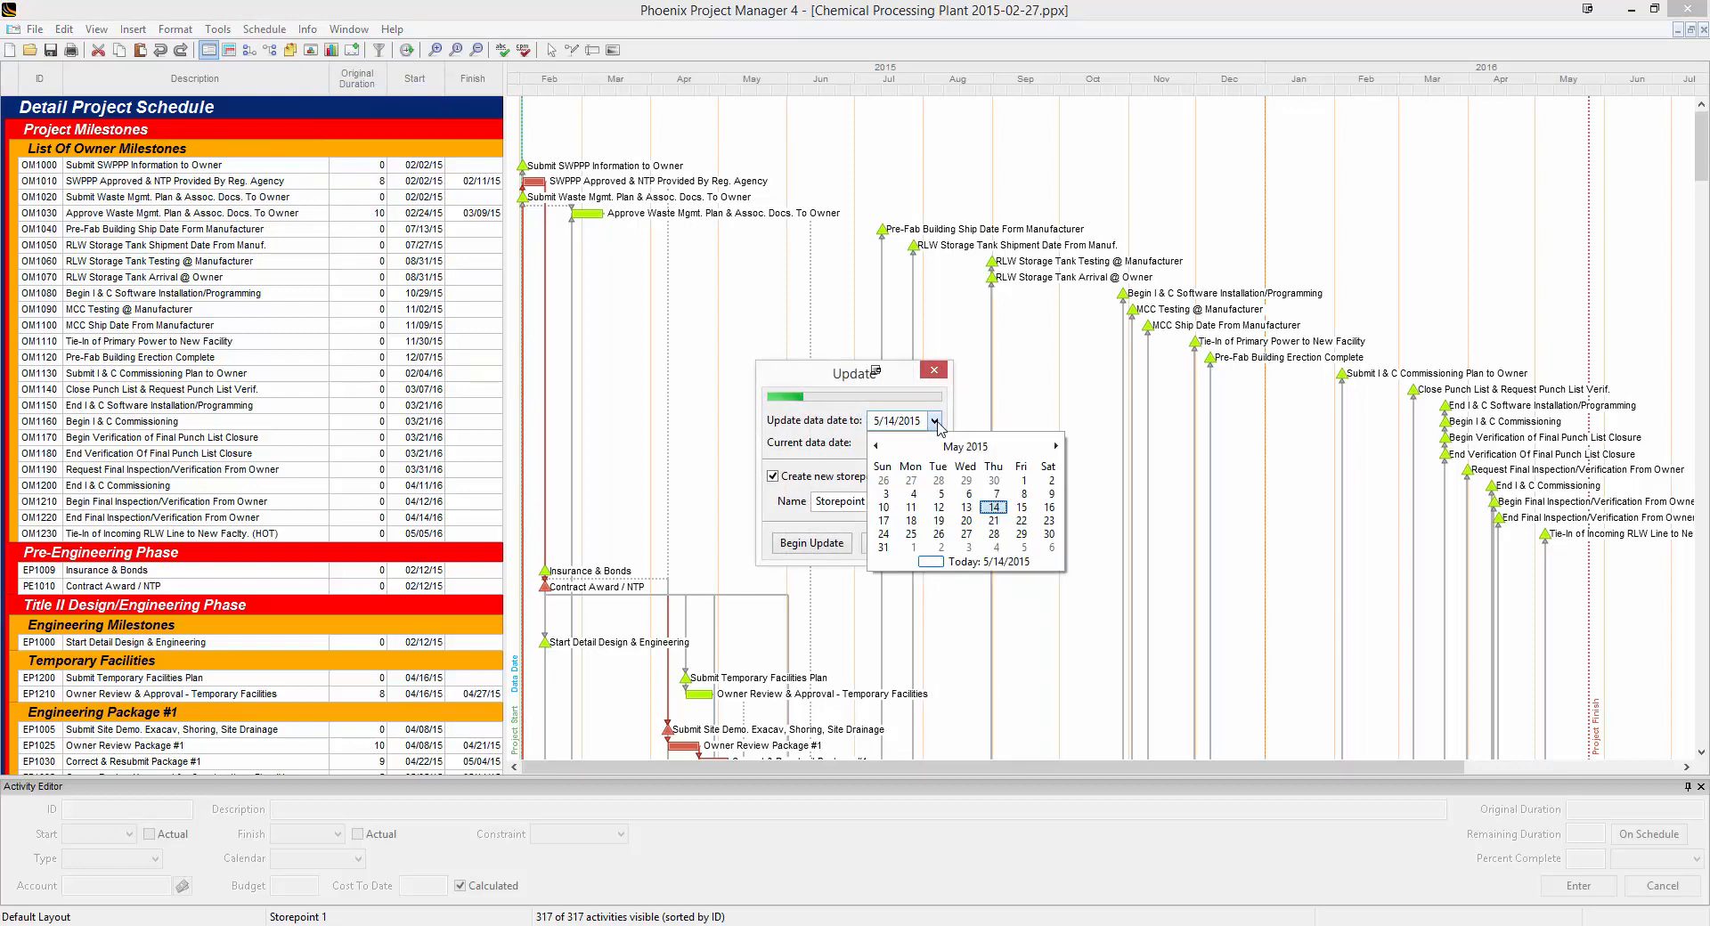
pyautogui.click(876, 446)
pyautogui.click(876, 446)
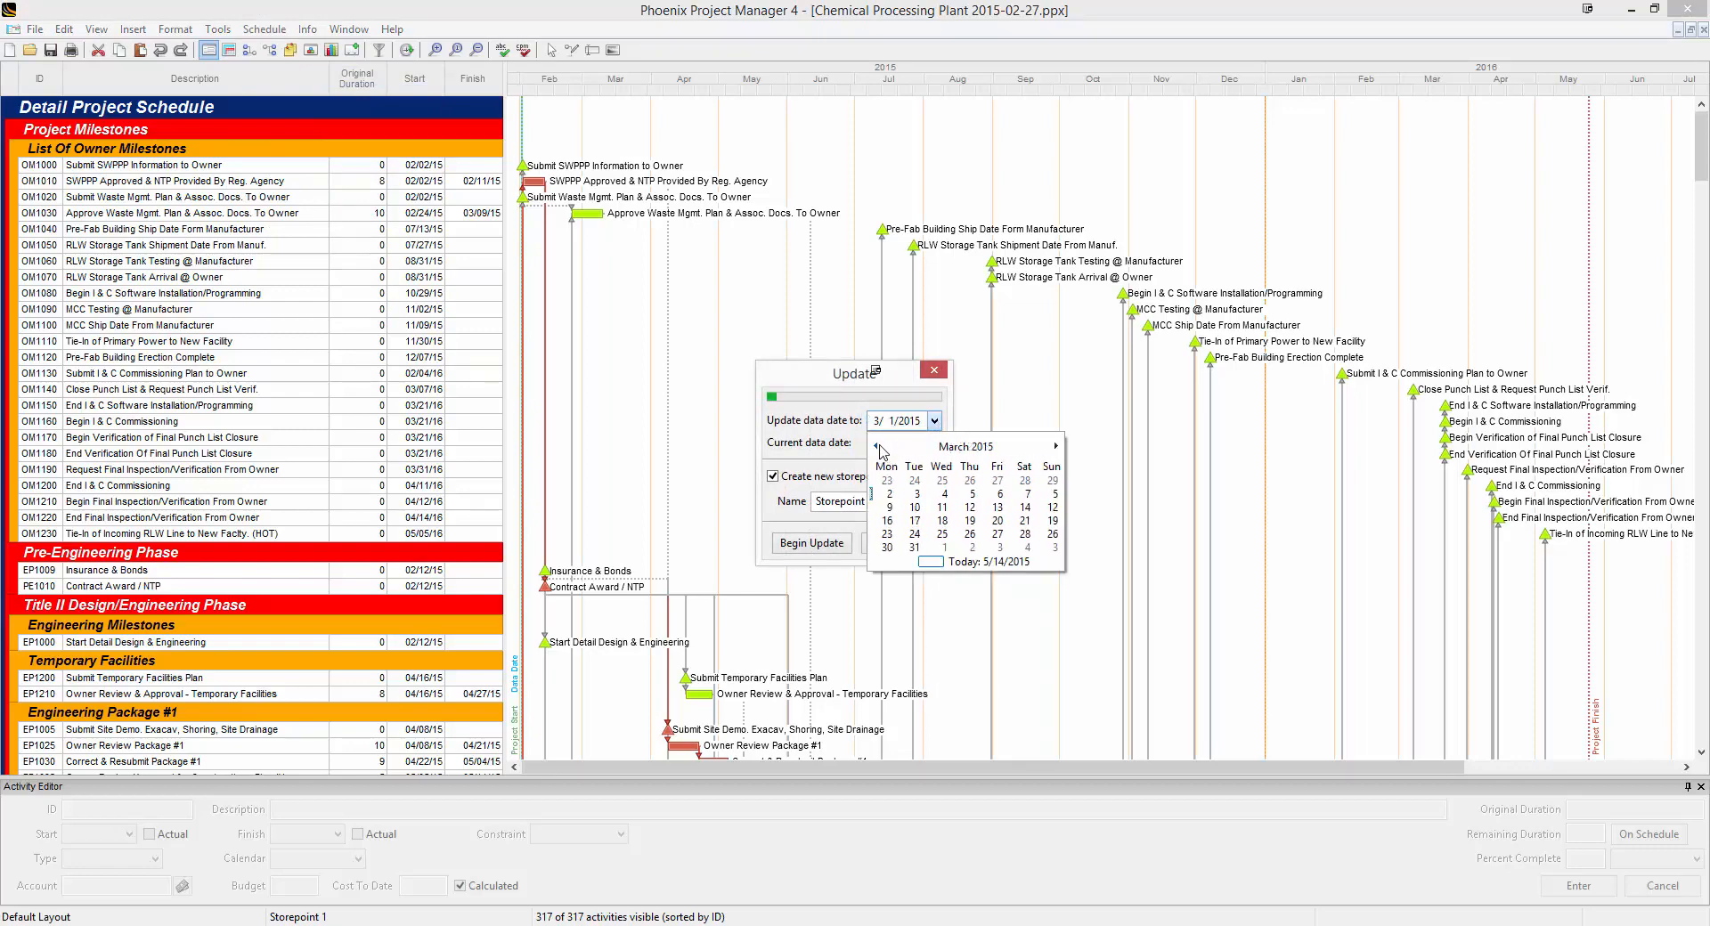
pyautogui.click(876, 446)
pyautogui.click(1021, 522)
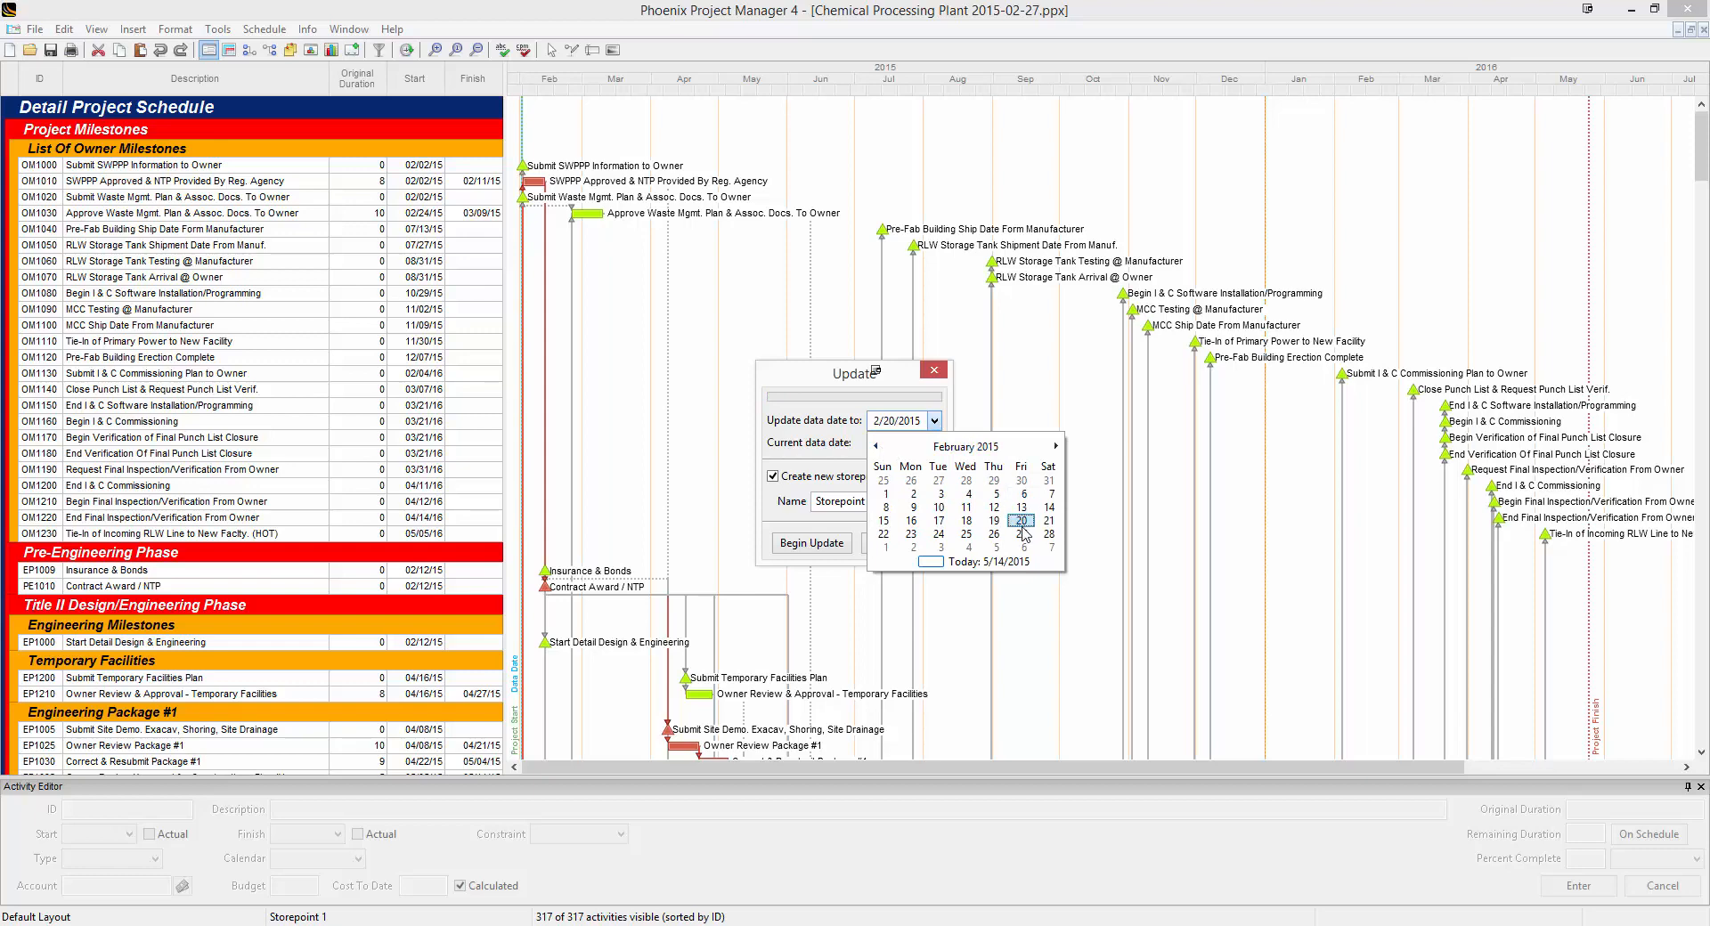
pyautogui.click(1021, 533)
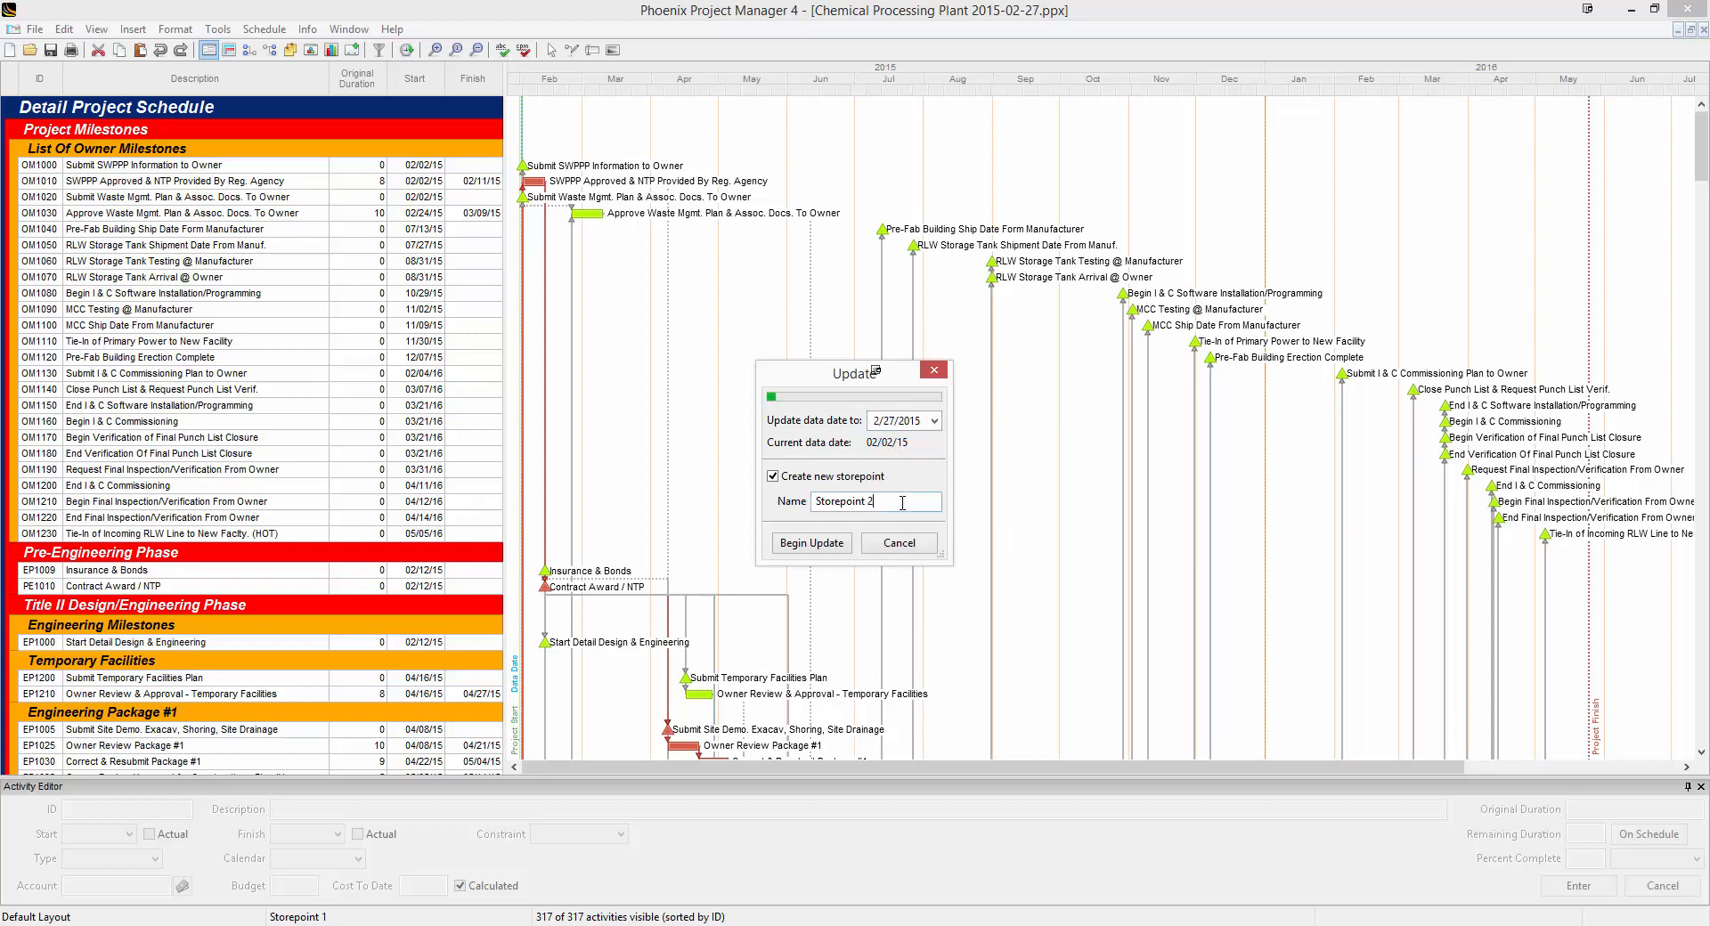
# Name the update's new storepoint "Update 1 - 2015-02-27" and begin the update.
pyautogui.moveTo(902, 503); pyautogui.dragTo(799, 496)
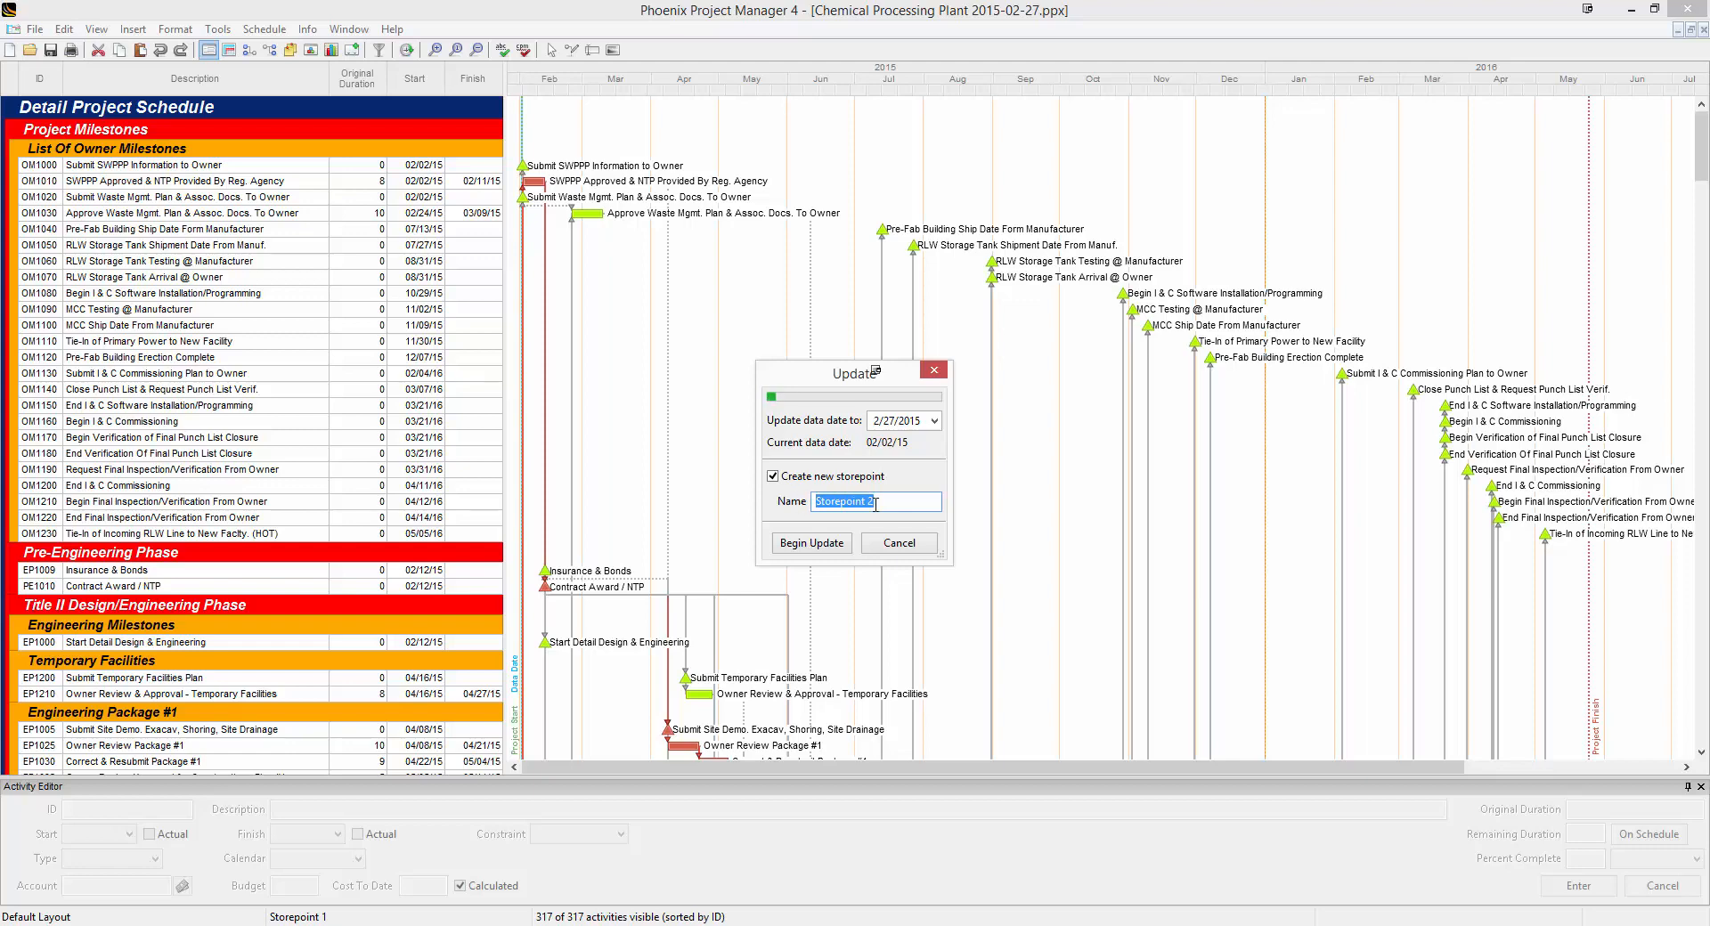
pyautogui.write('Update 1 - 2015-02-27')
pyautogui.click(820, 543)
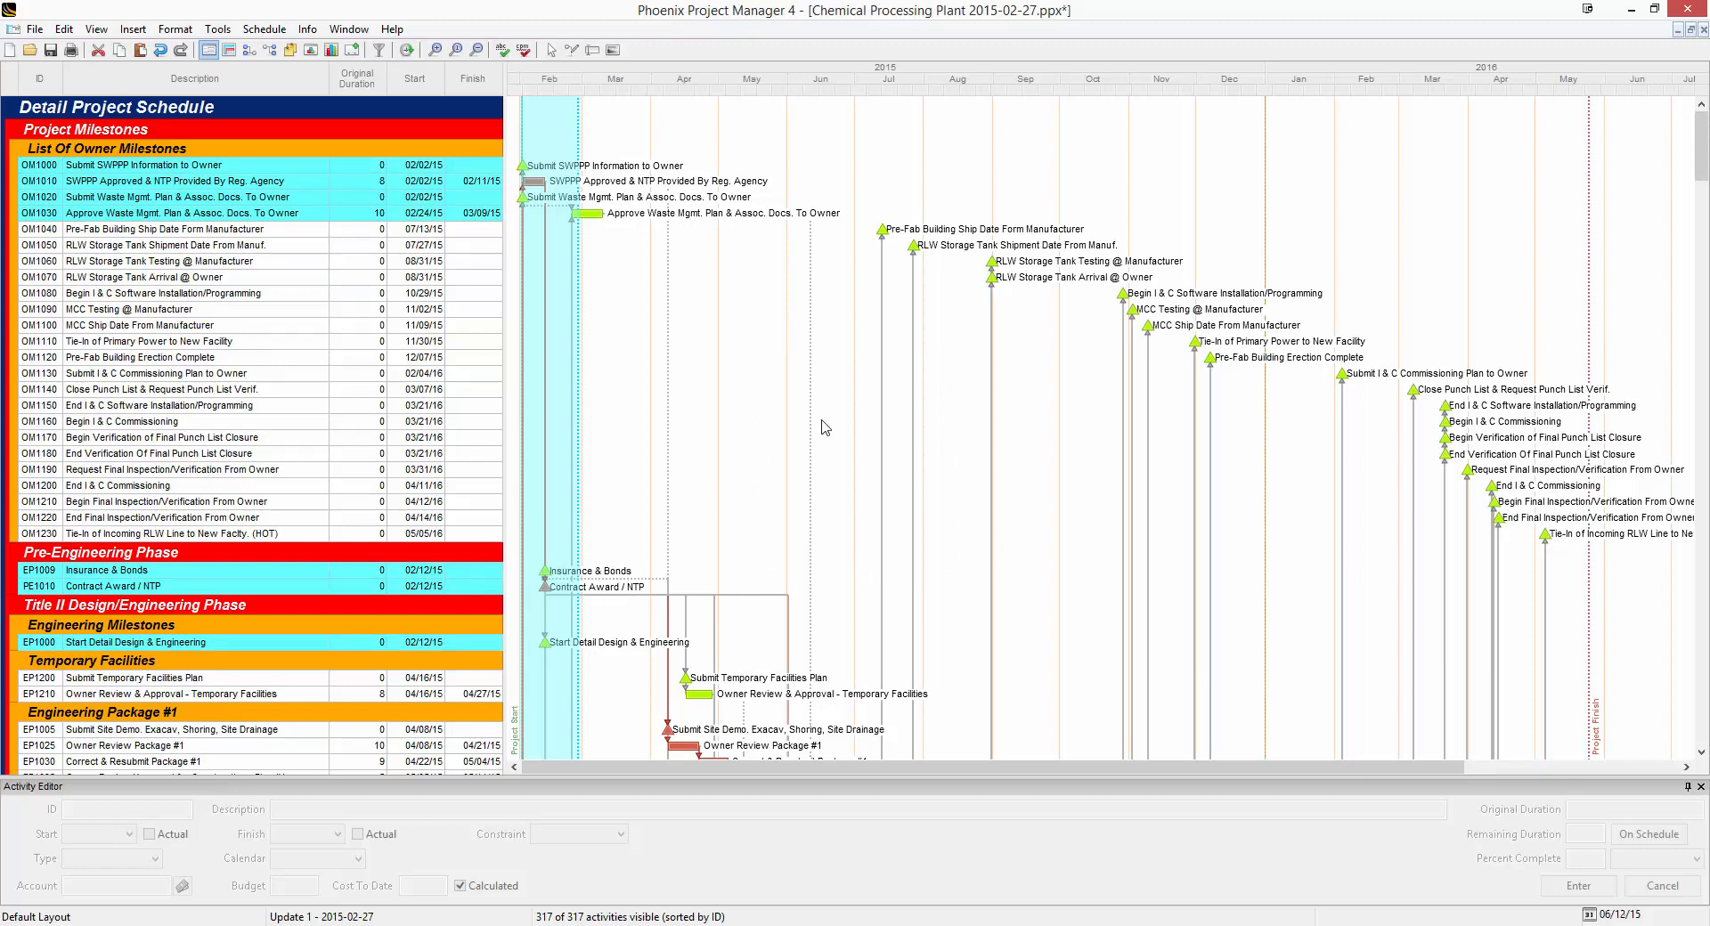
# Mark the 2/2/2015 start of milestone OM1000, Submit SWPPP Information to Owner, as actual.
pyautogui.moveTo(905, 85); pyautogui.dragTo(1357, 81)
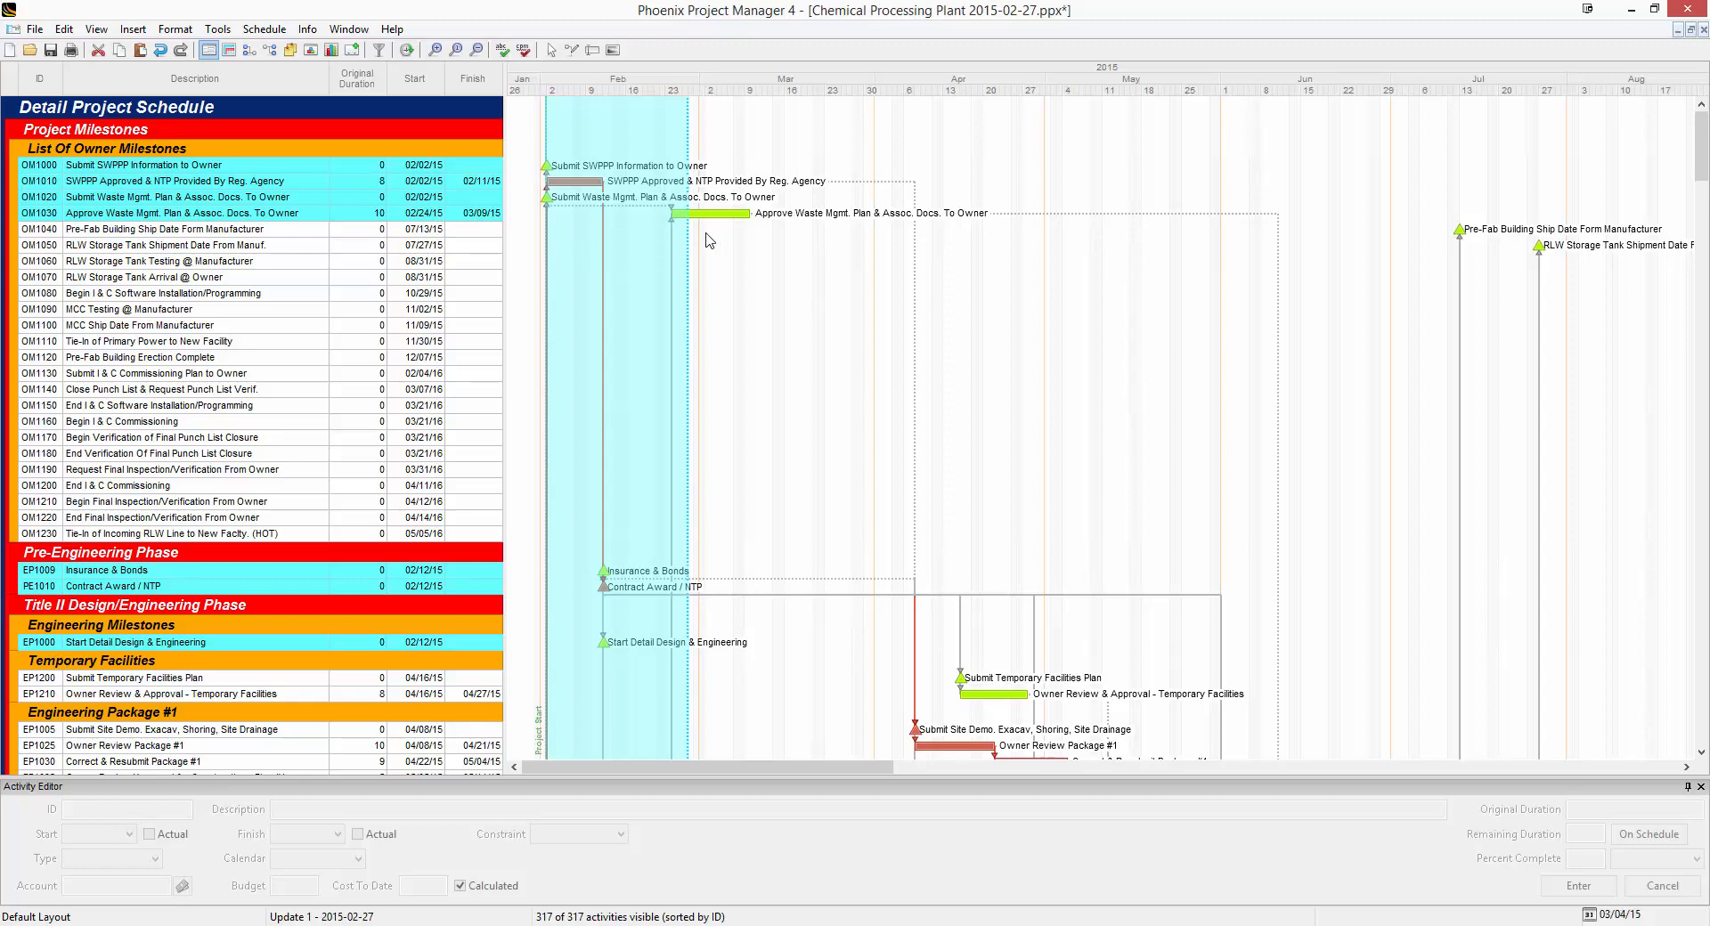
pyautogui.moveTo(547, 254)
pyautogui.click(426, 168)
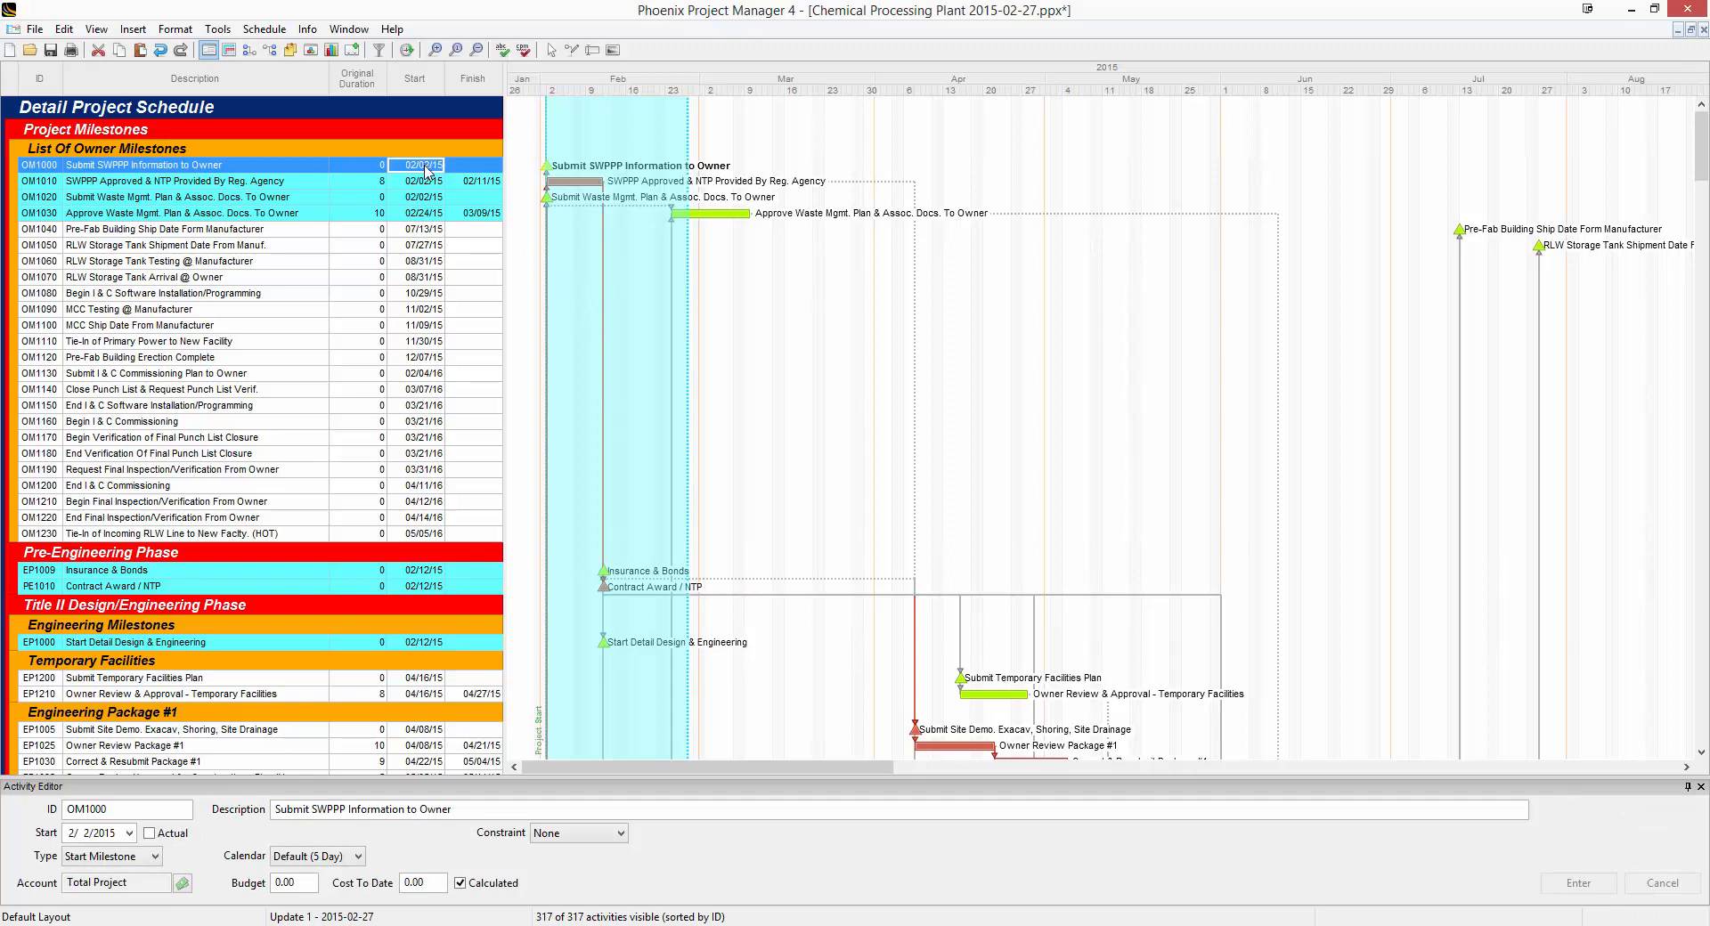
pyautogui.click(150, 835)
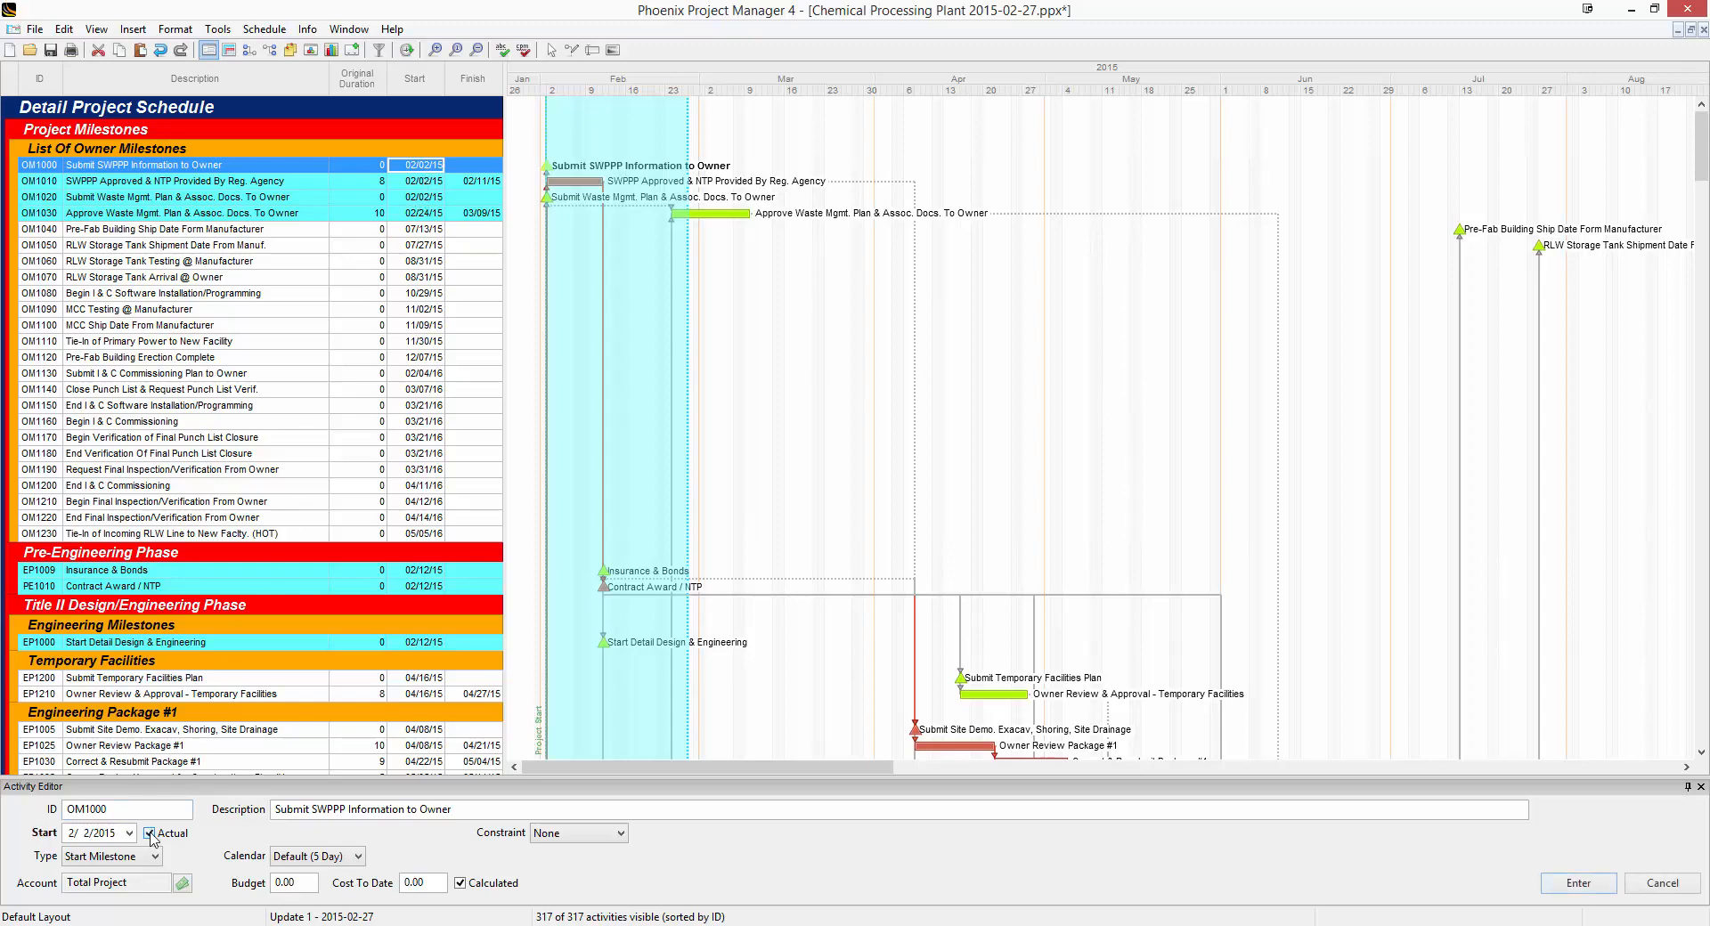
# Update OM1010, SWPPP Approved & NTP, as on schedule and mark the start of milestone OM1020 as actual.
pyautogui.click(422, 182)
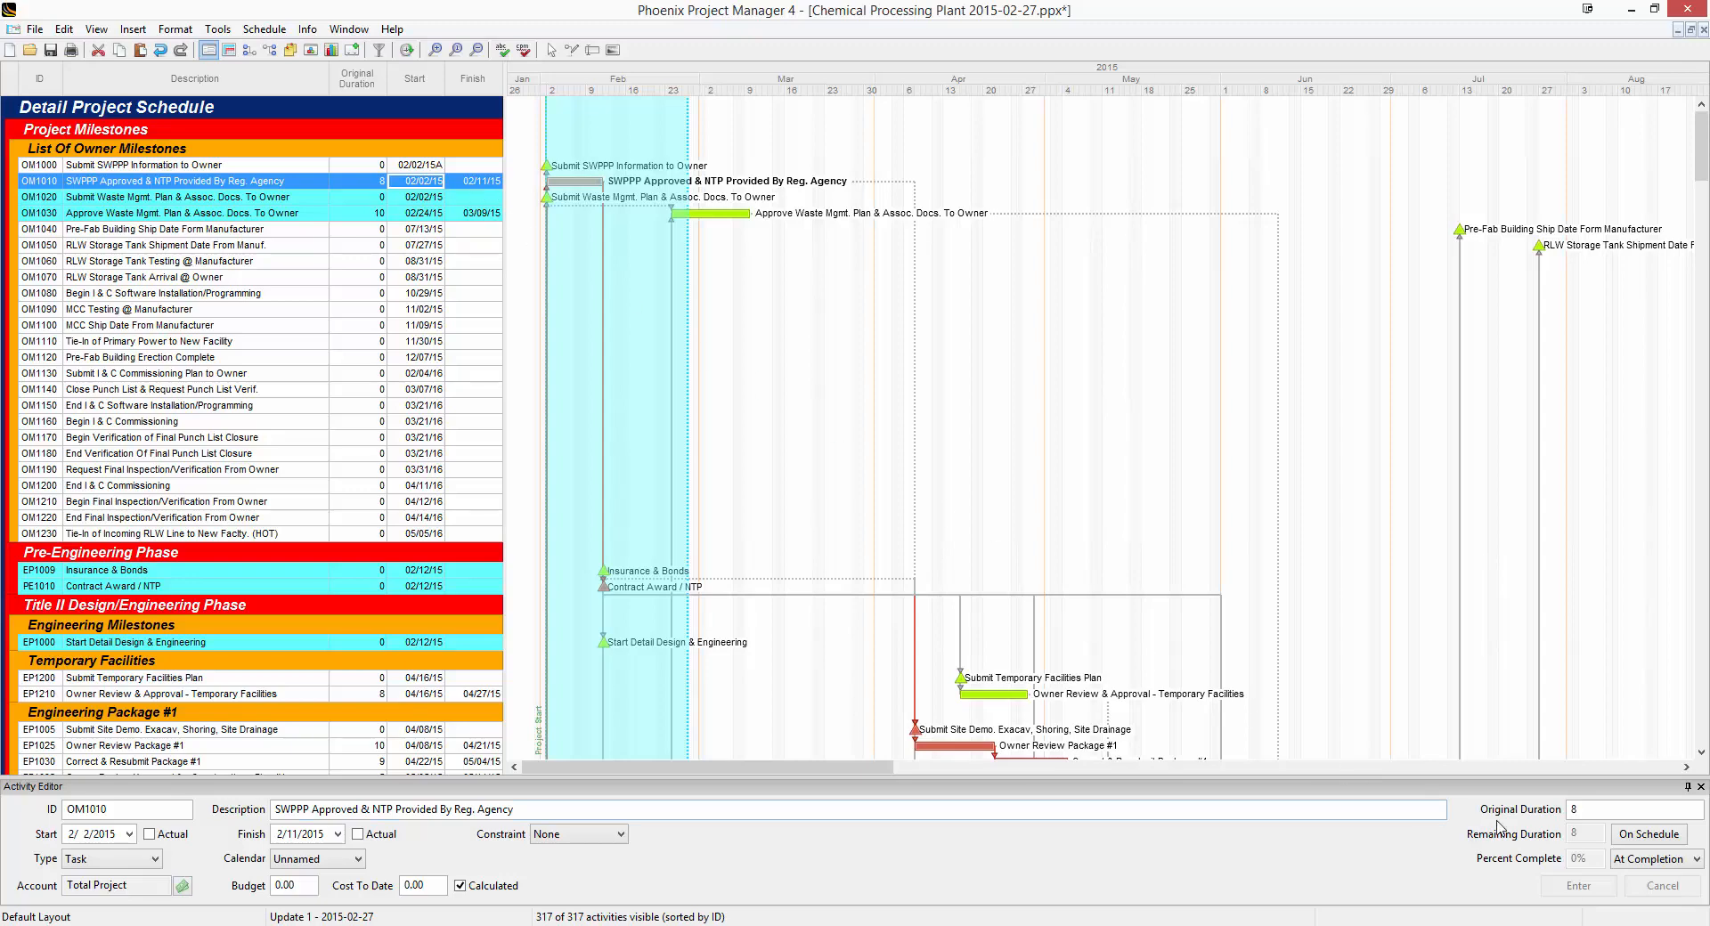
pyautogui.click(1636, 841)
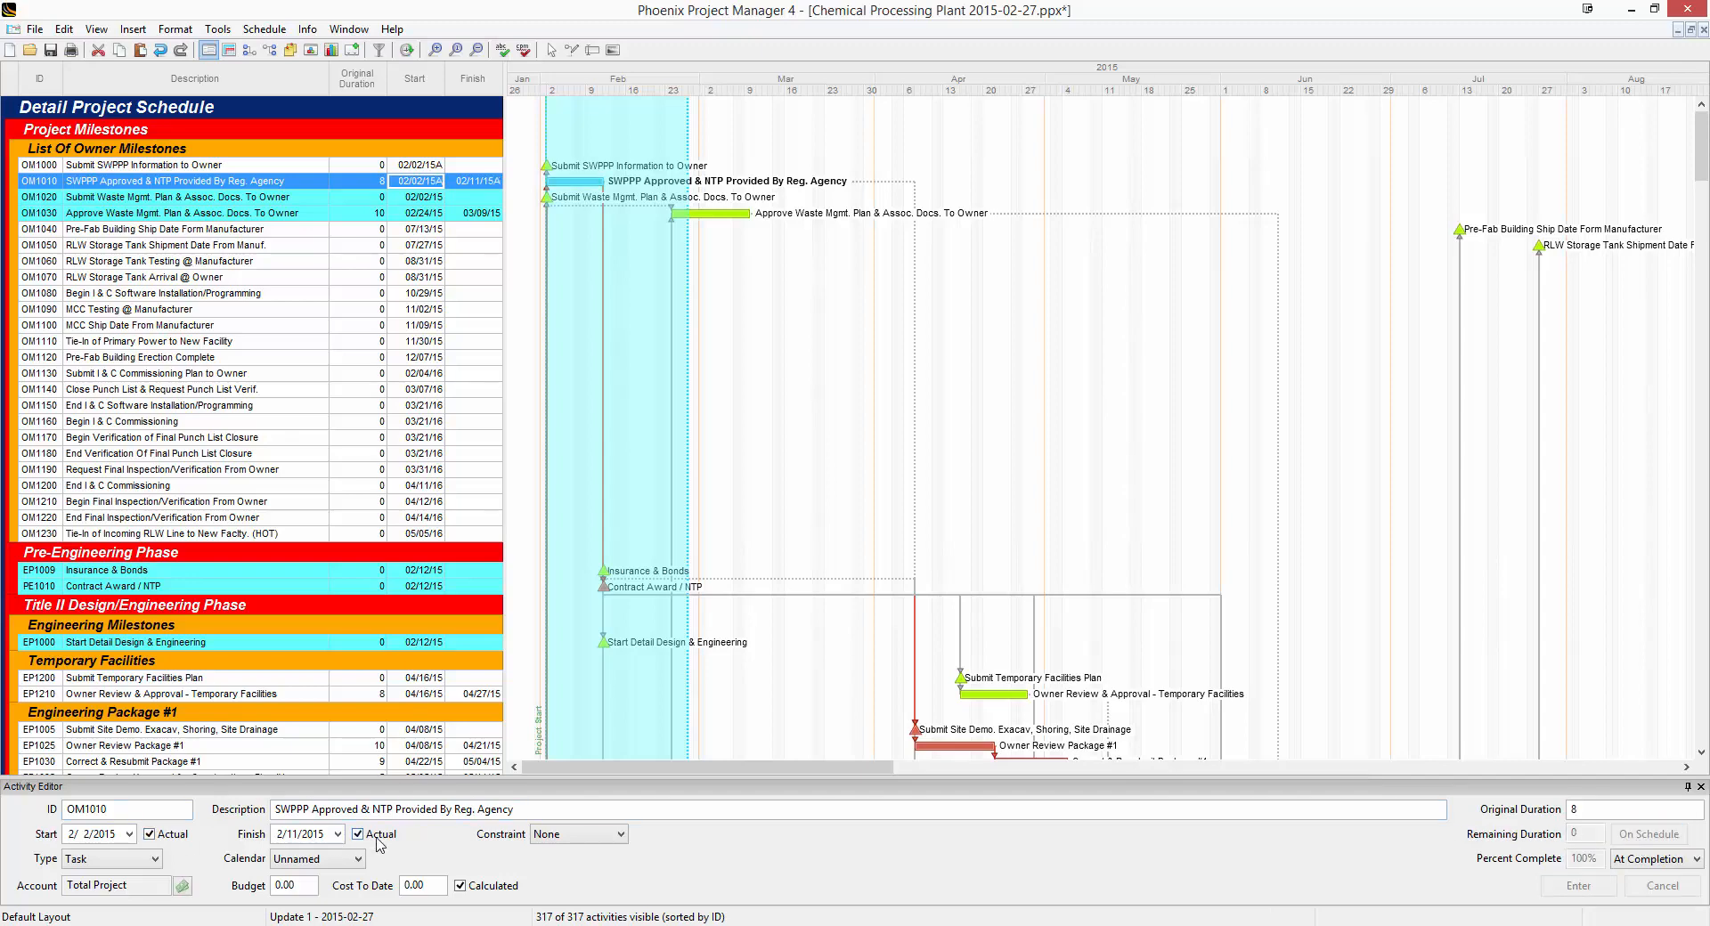
pyautogui.click(415, 197)
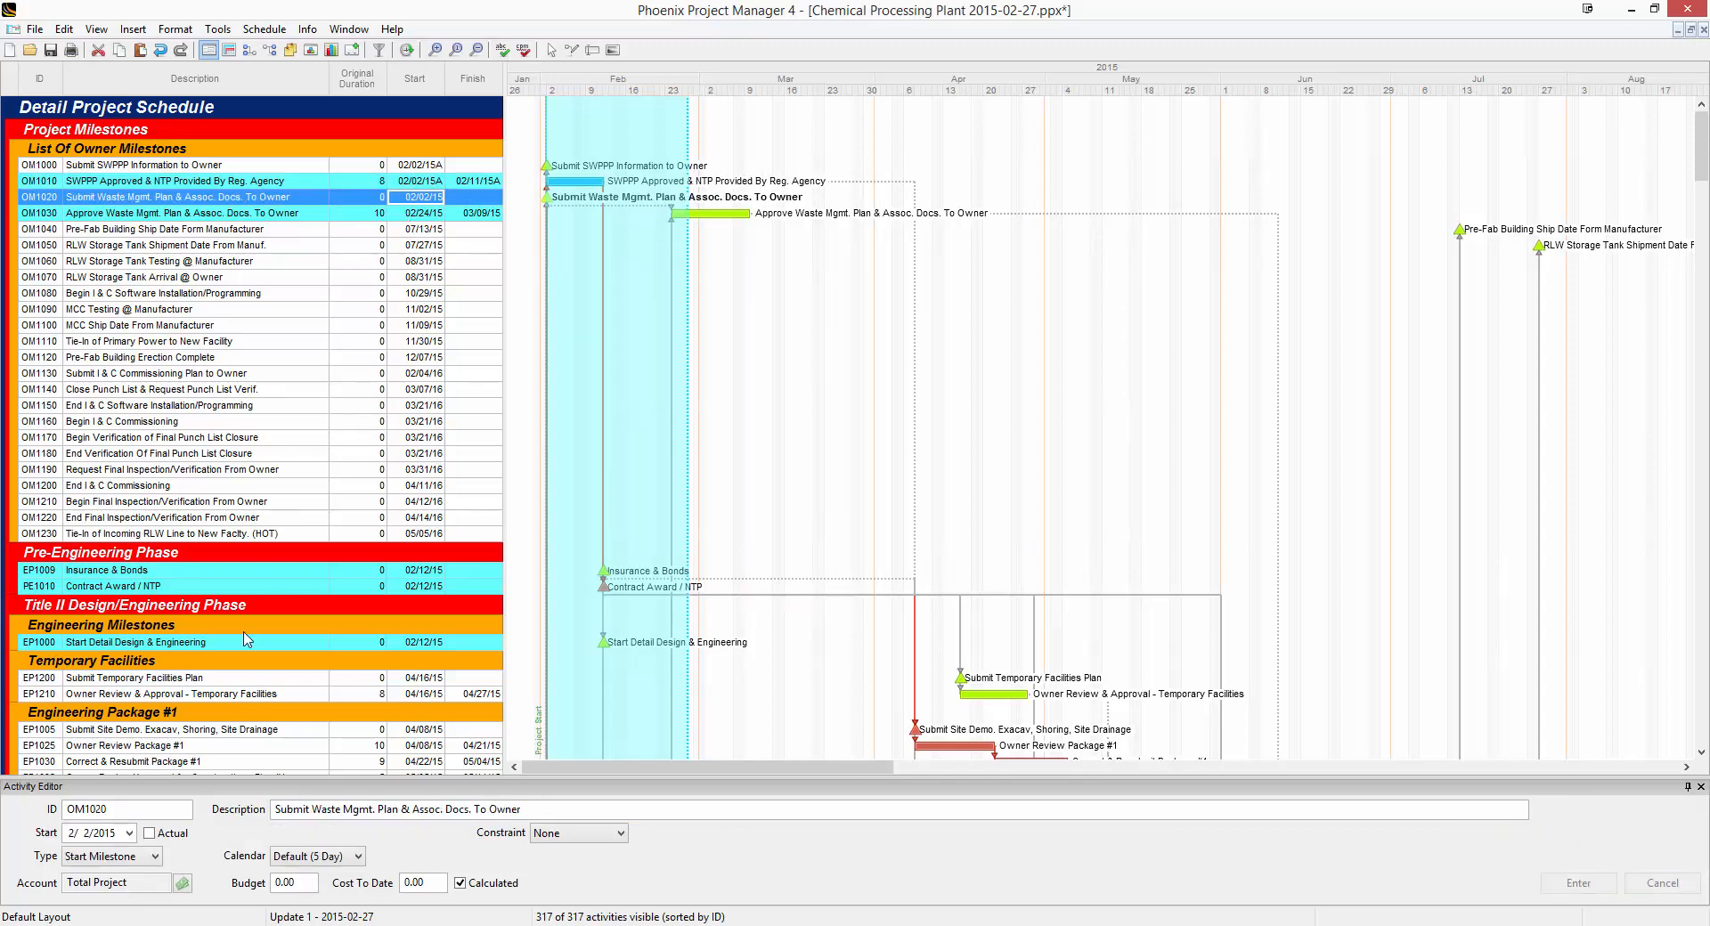
pyautogui.click(151, 834)
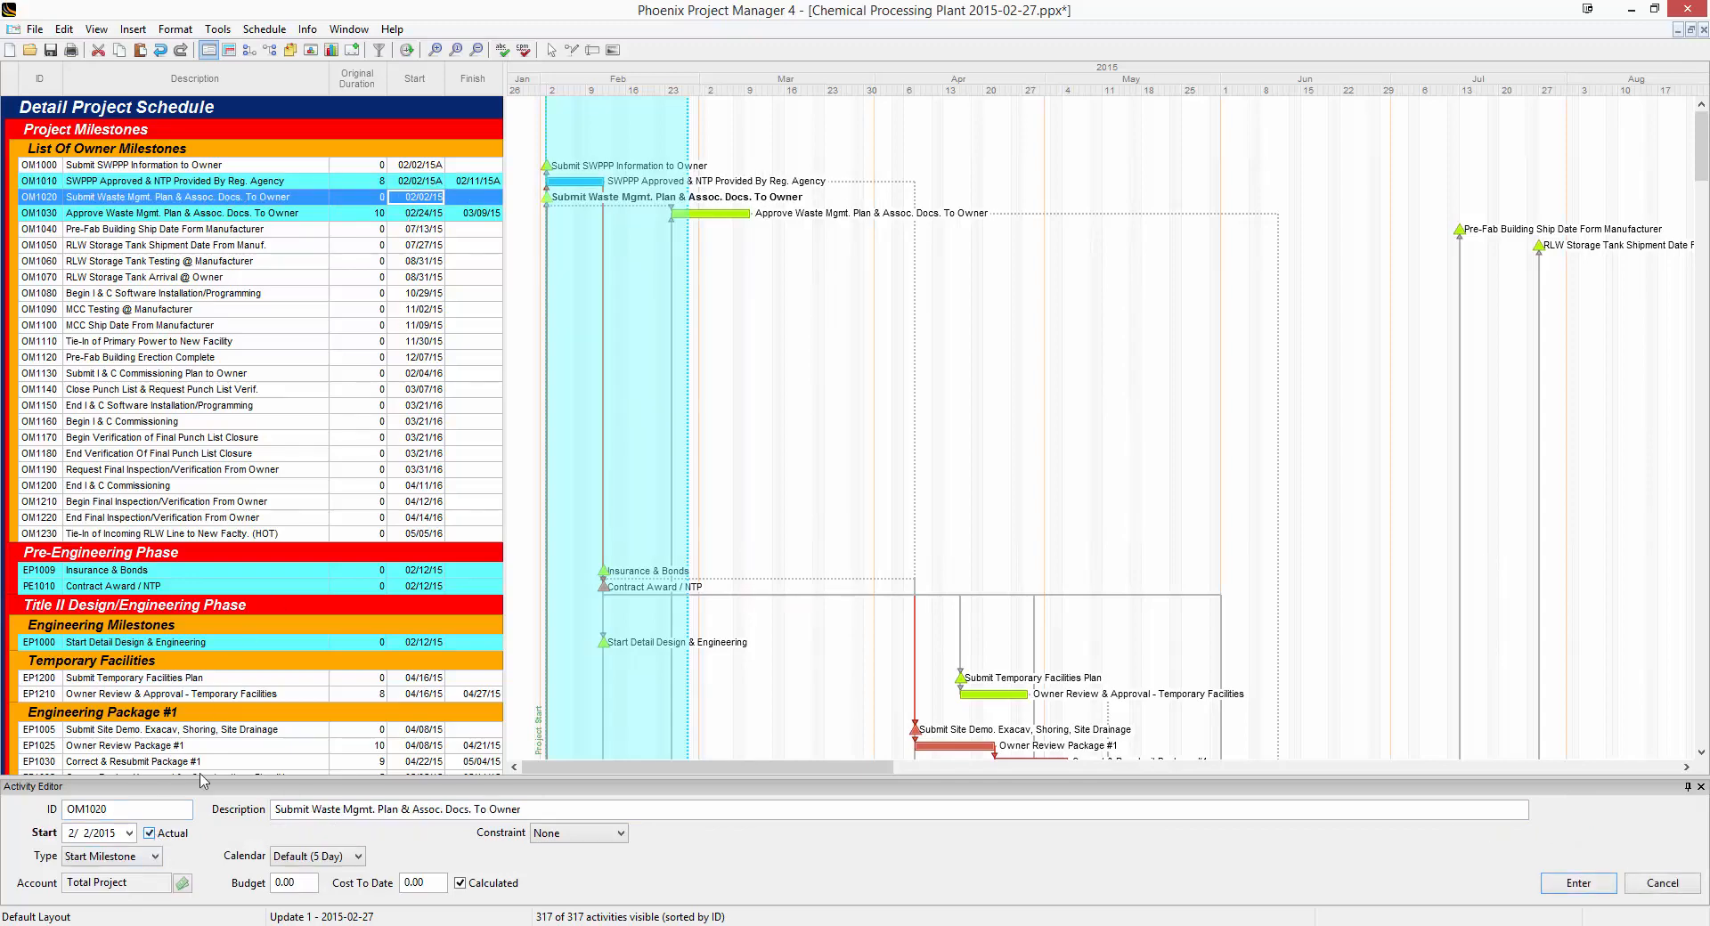
# Mark the start of OM1030, Approve Waste Mgmt. Plan, as actual and set its percent complete to 60.
pyautogui.click(408, 215)
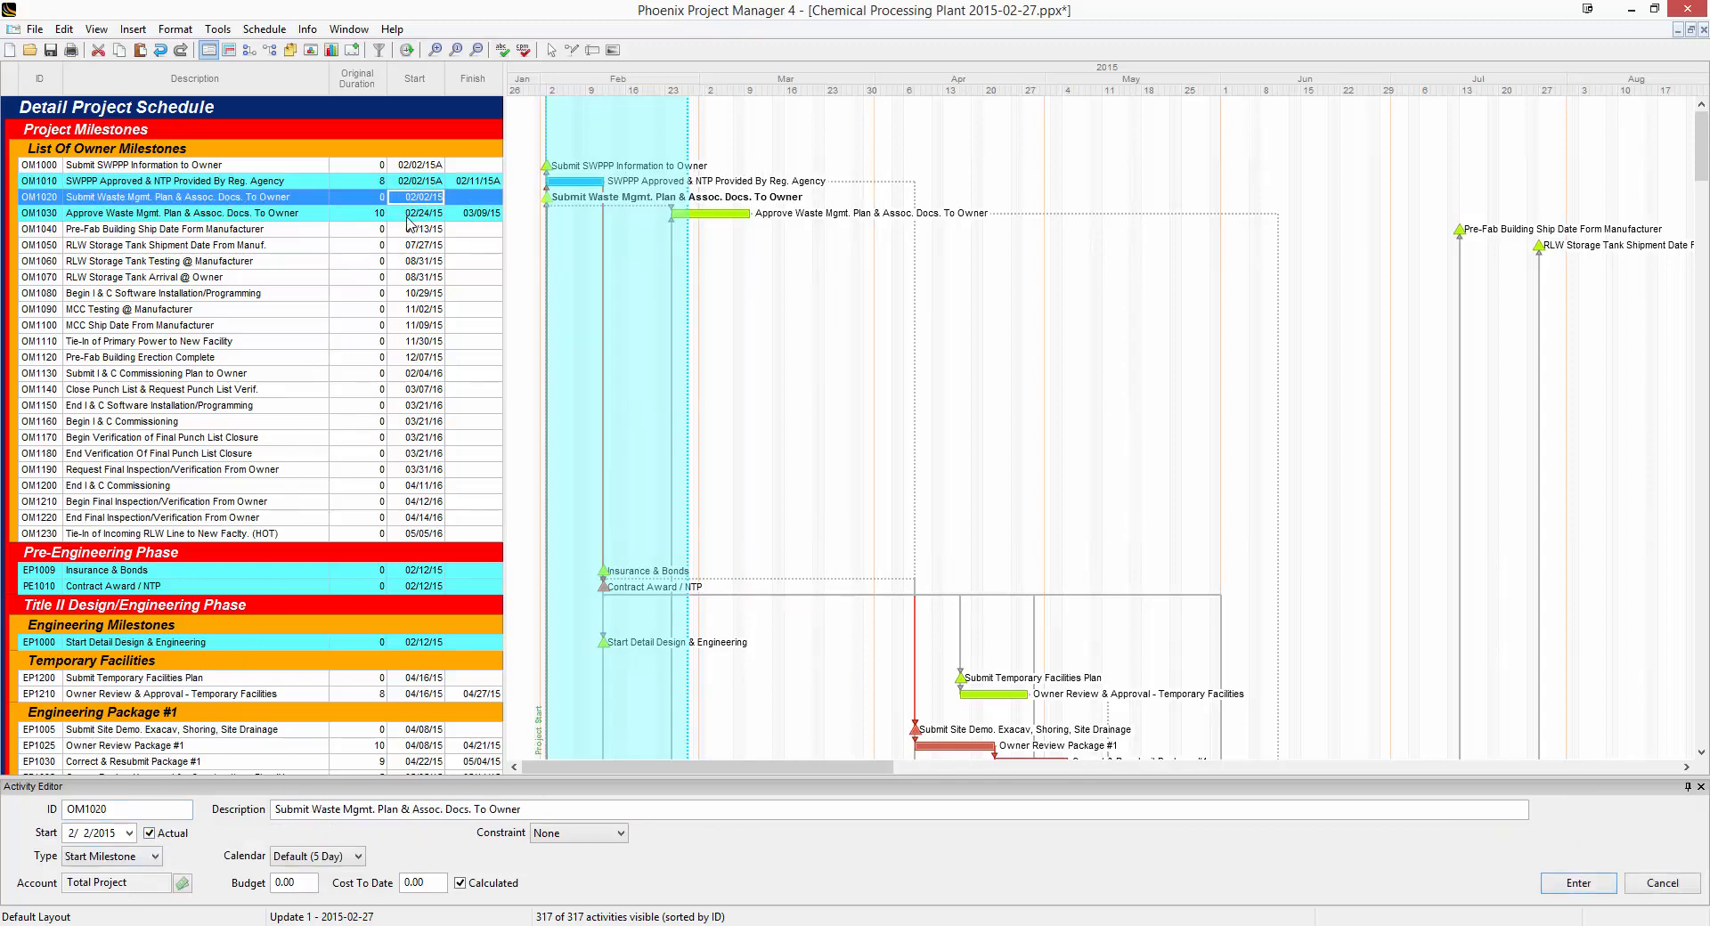
pyautogui.click(150, 834)
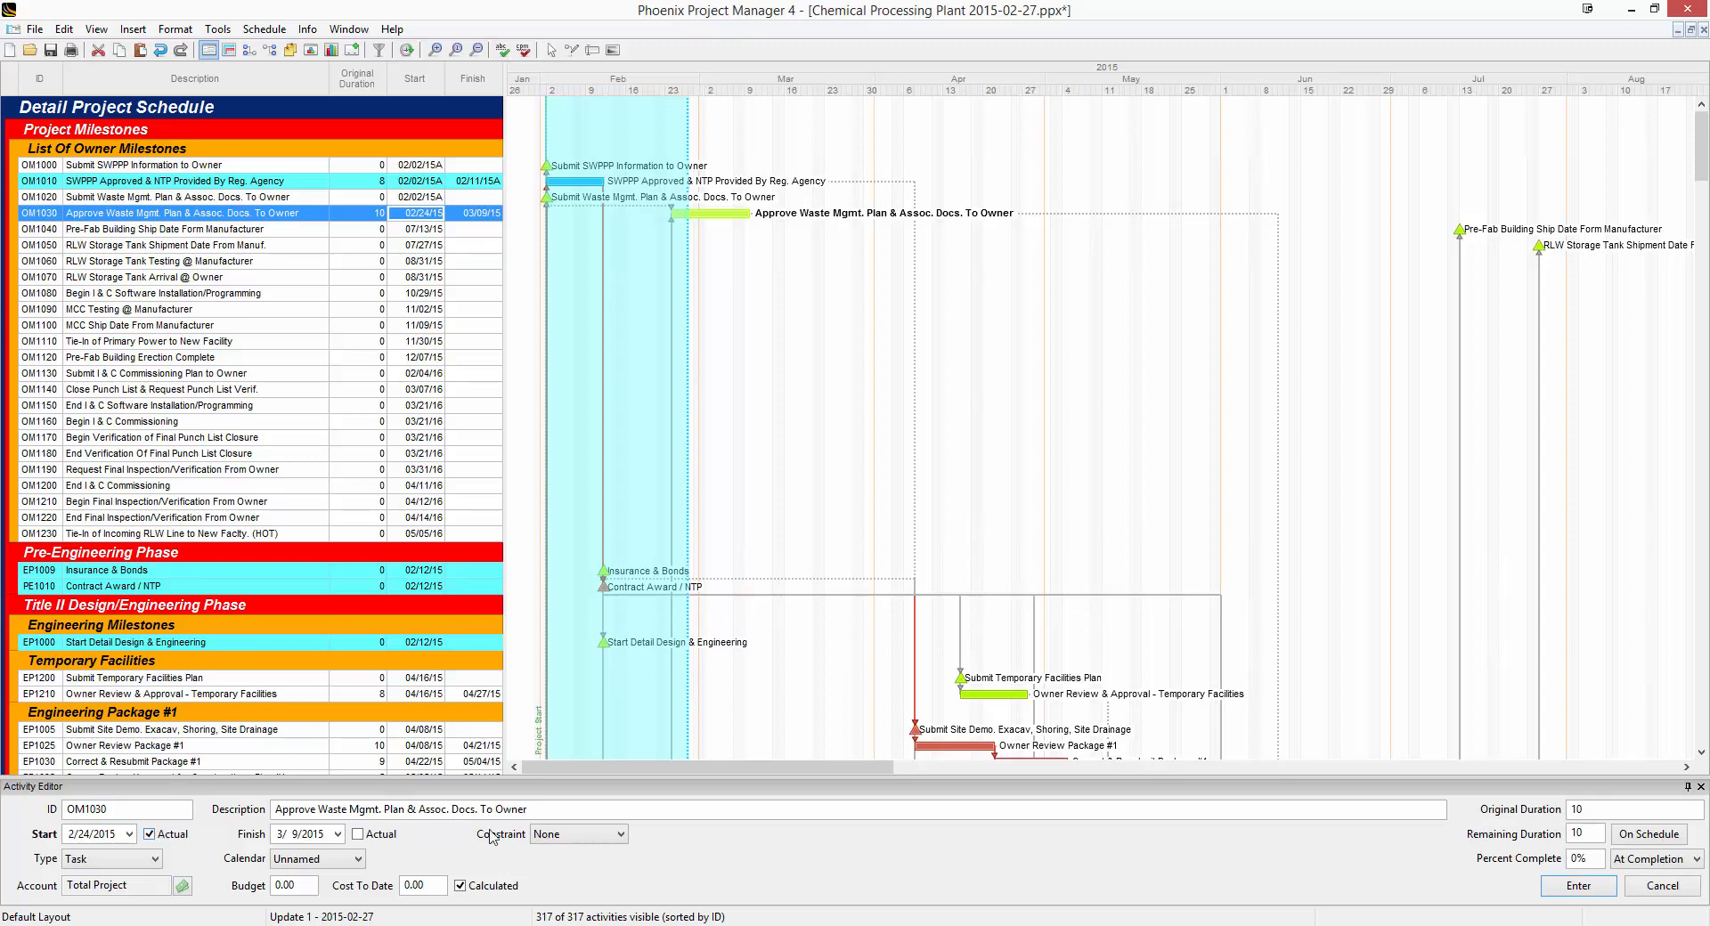
pyautogui.doubleClick(1574, 834)
pyautogui.write('5')
pyautogui.doubleClick(1579, 859)
pyautogui.write('0')
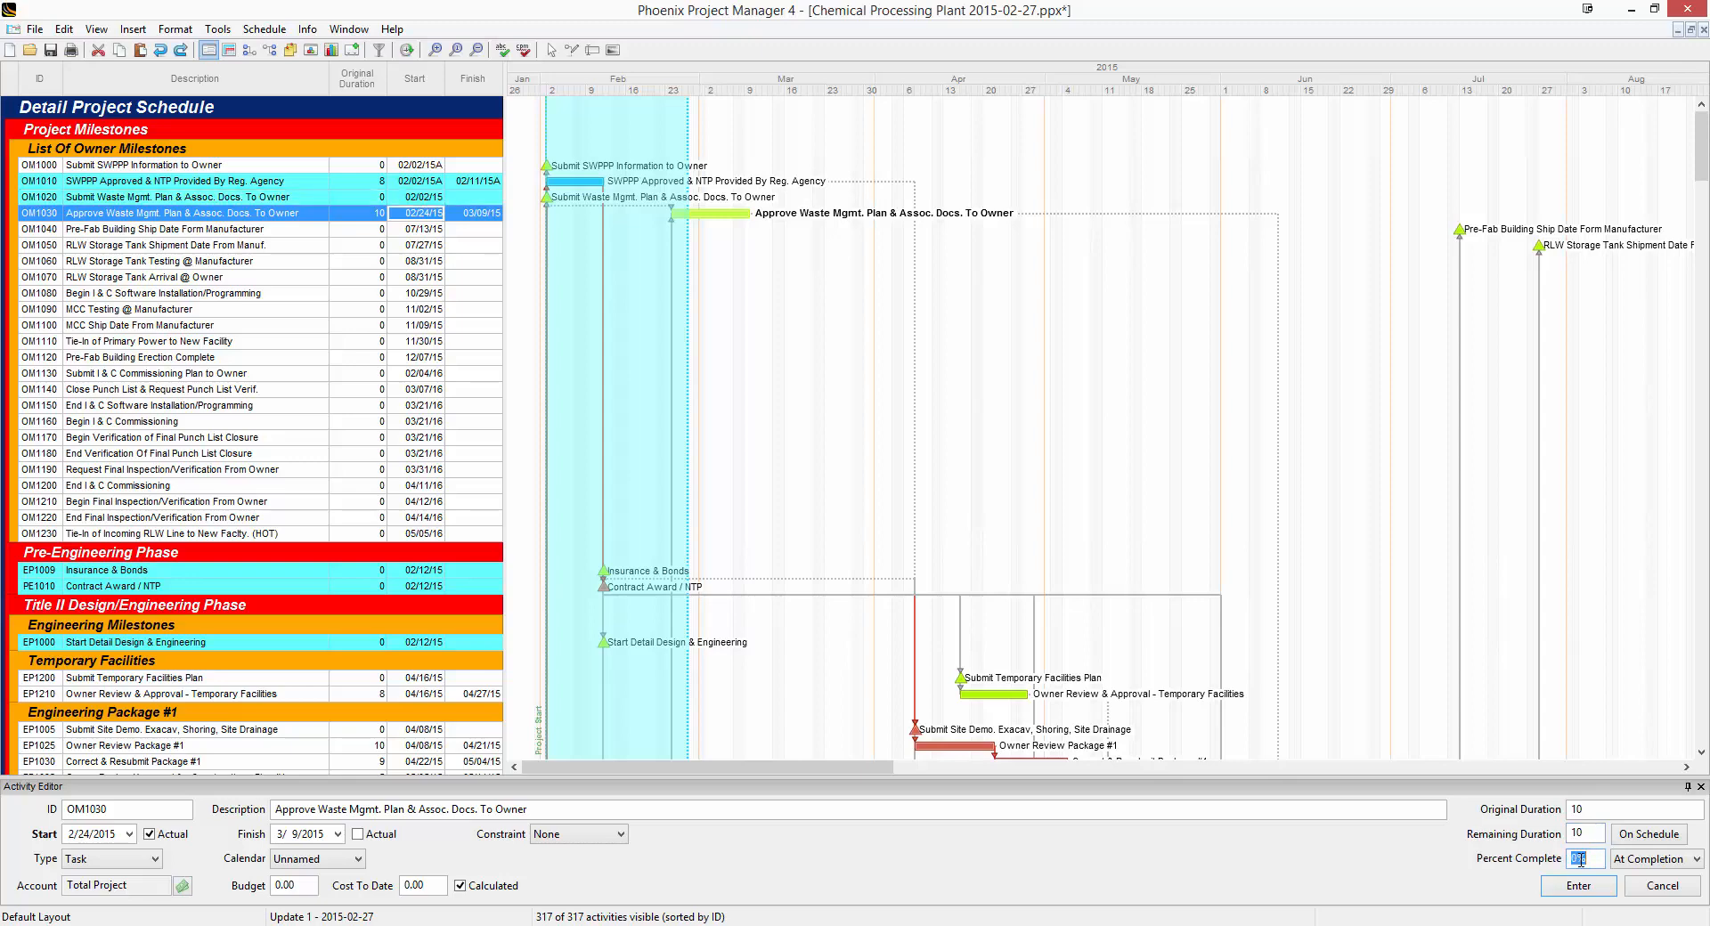
pyautogui.write('60')
pyautogui.click(1588, 885)
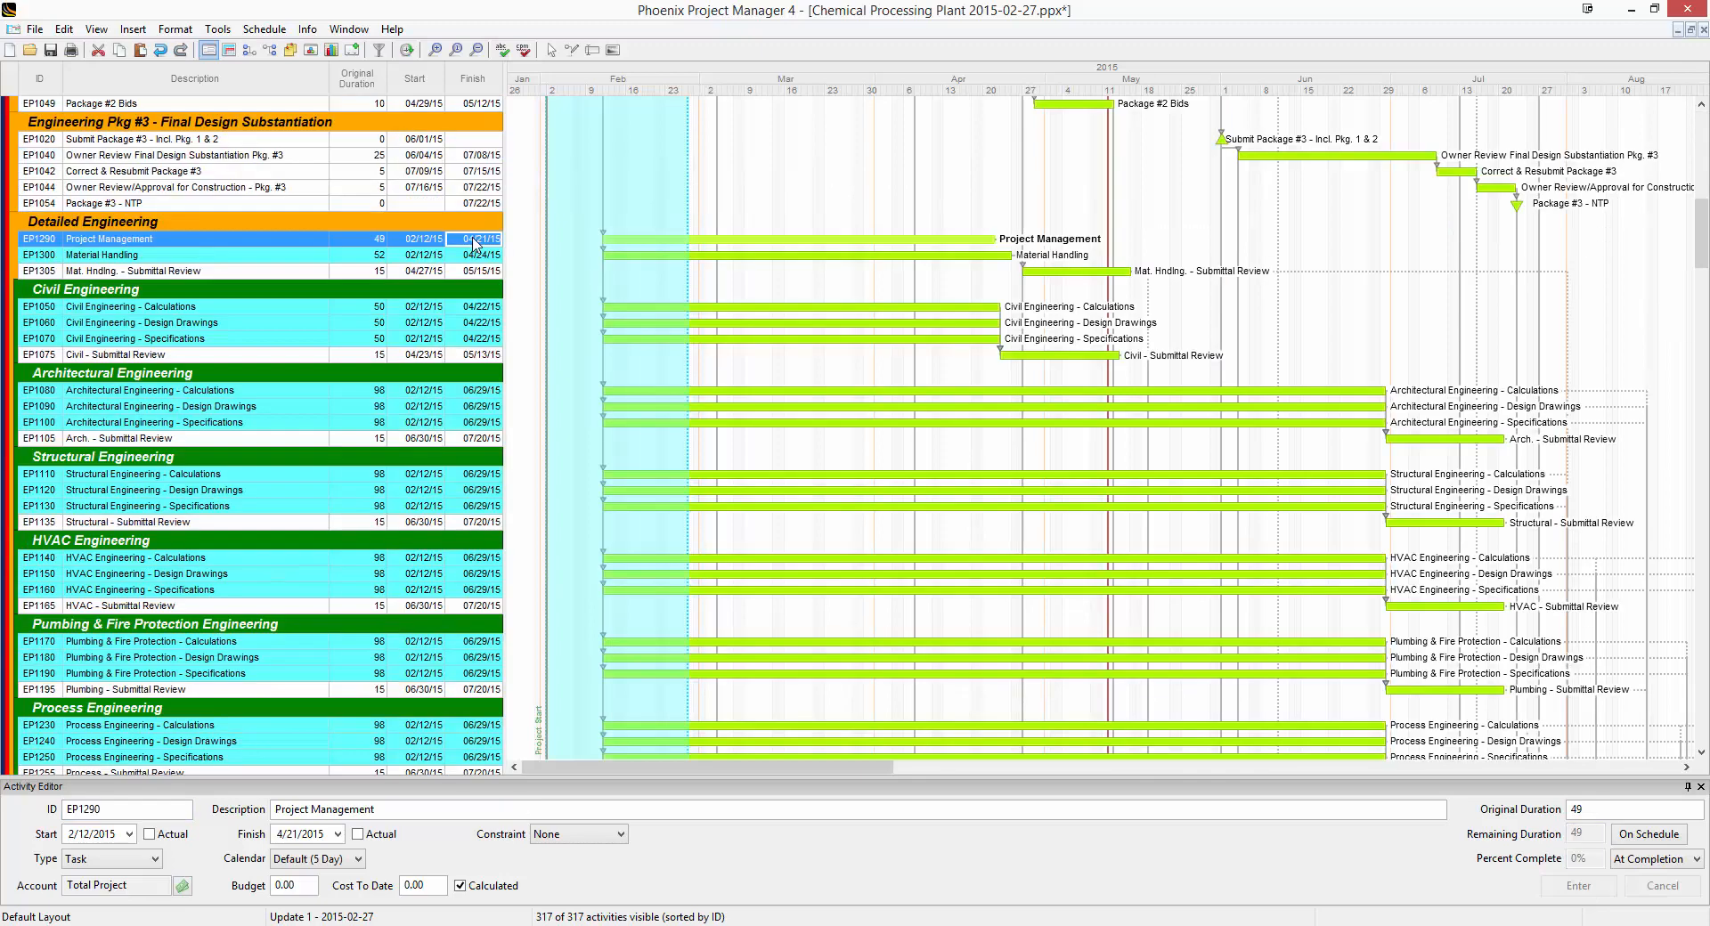
# Give EP1290 Project Management an actual start of 2/16/2015 and a remaining duration of 45.
pyautogui.click(430, 242)
pyautogui.click(130, 834)
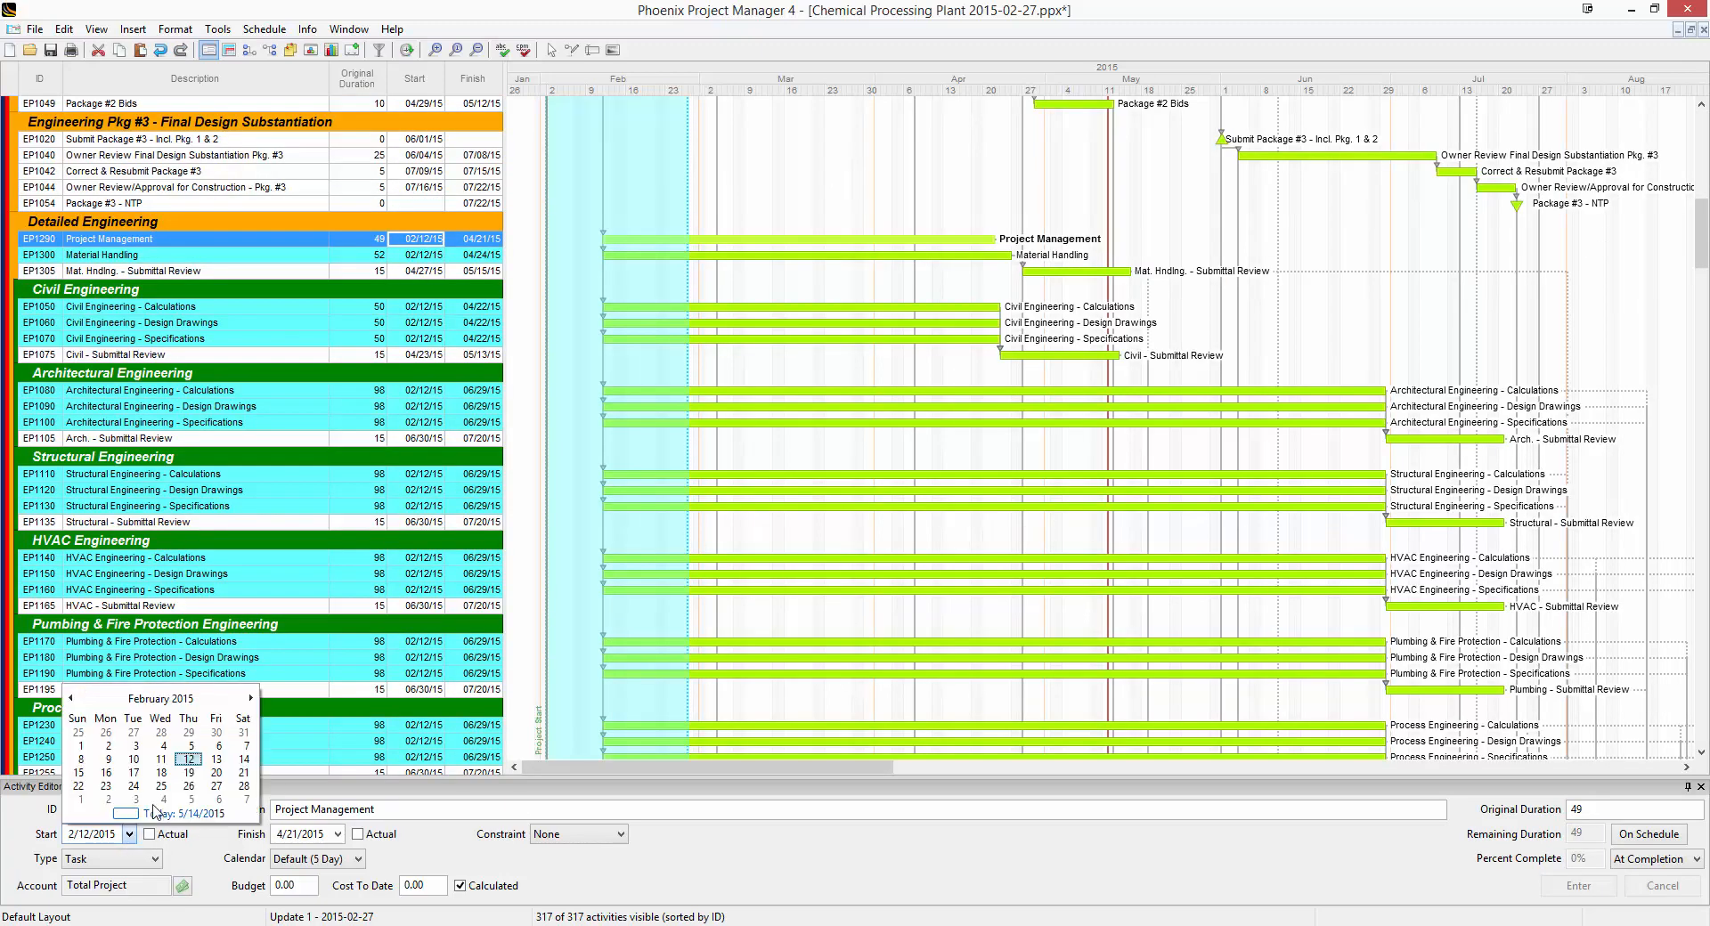
pyautogui.click(106, 772)
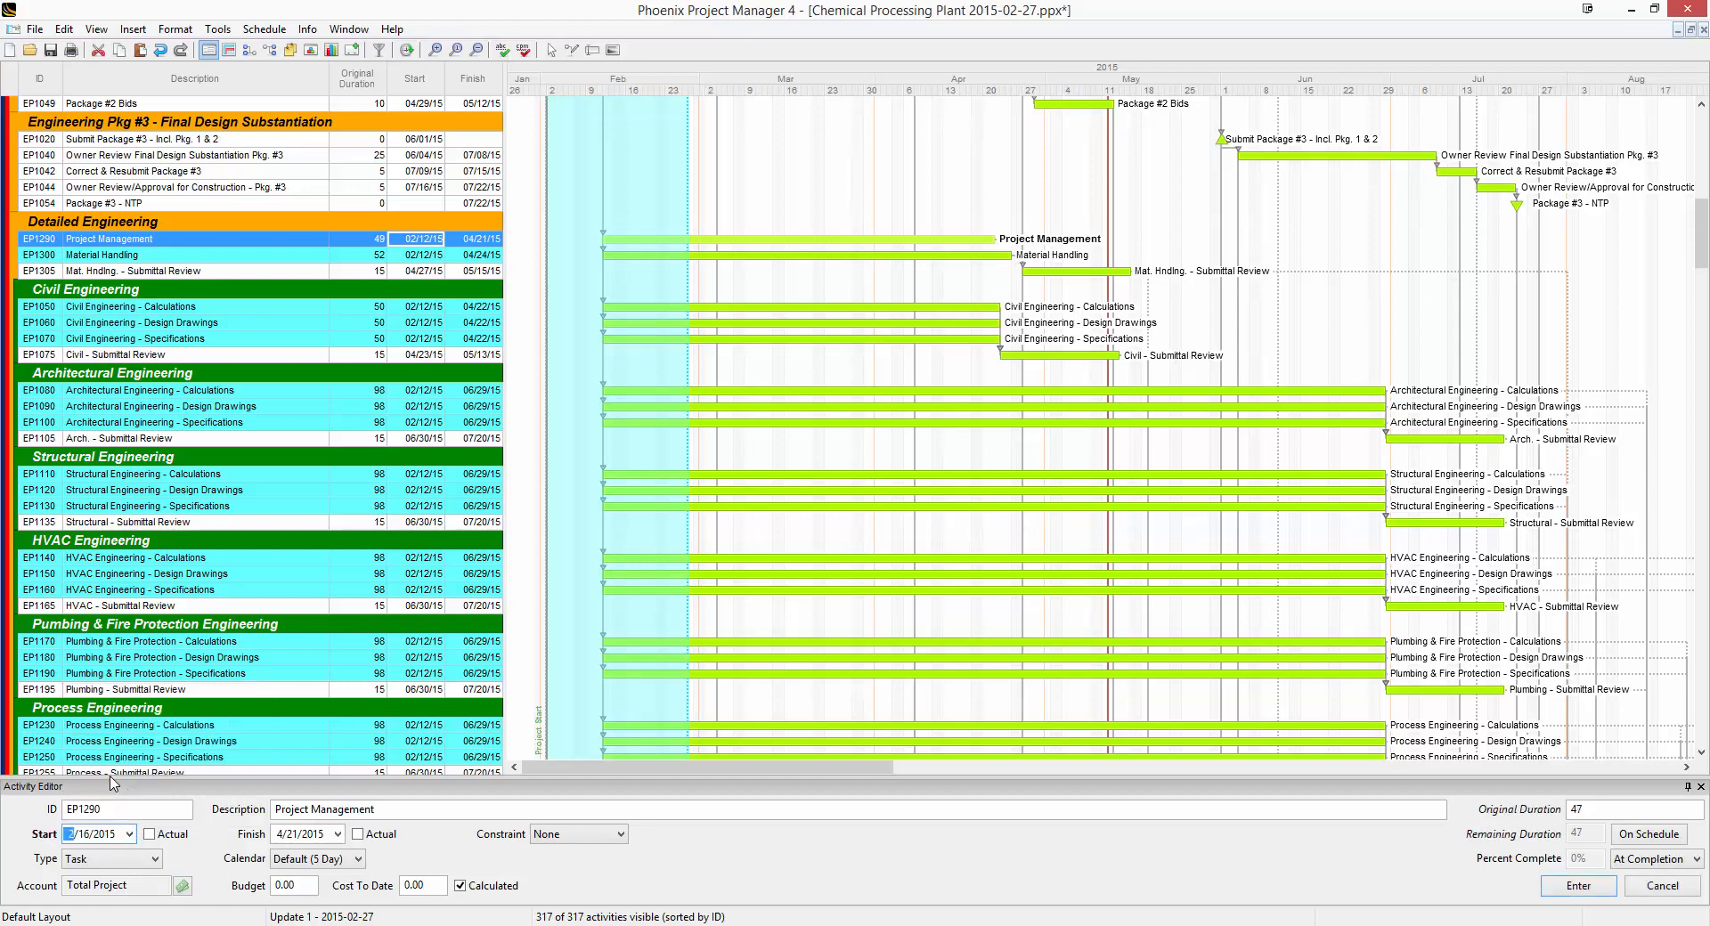
pyautogui.click(148, 834)
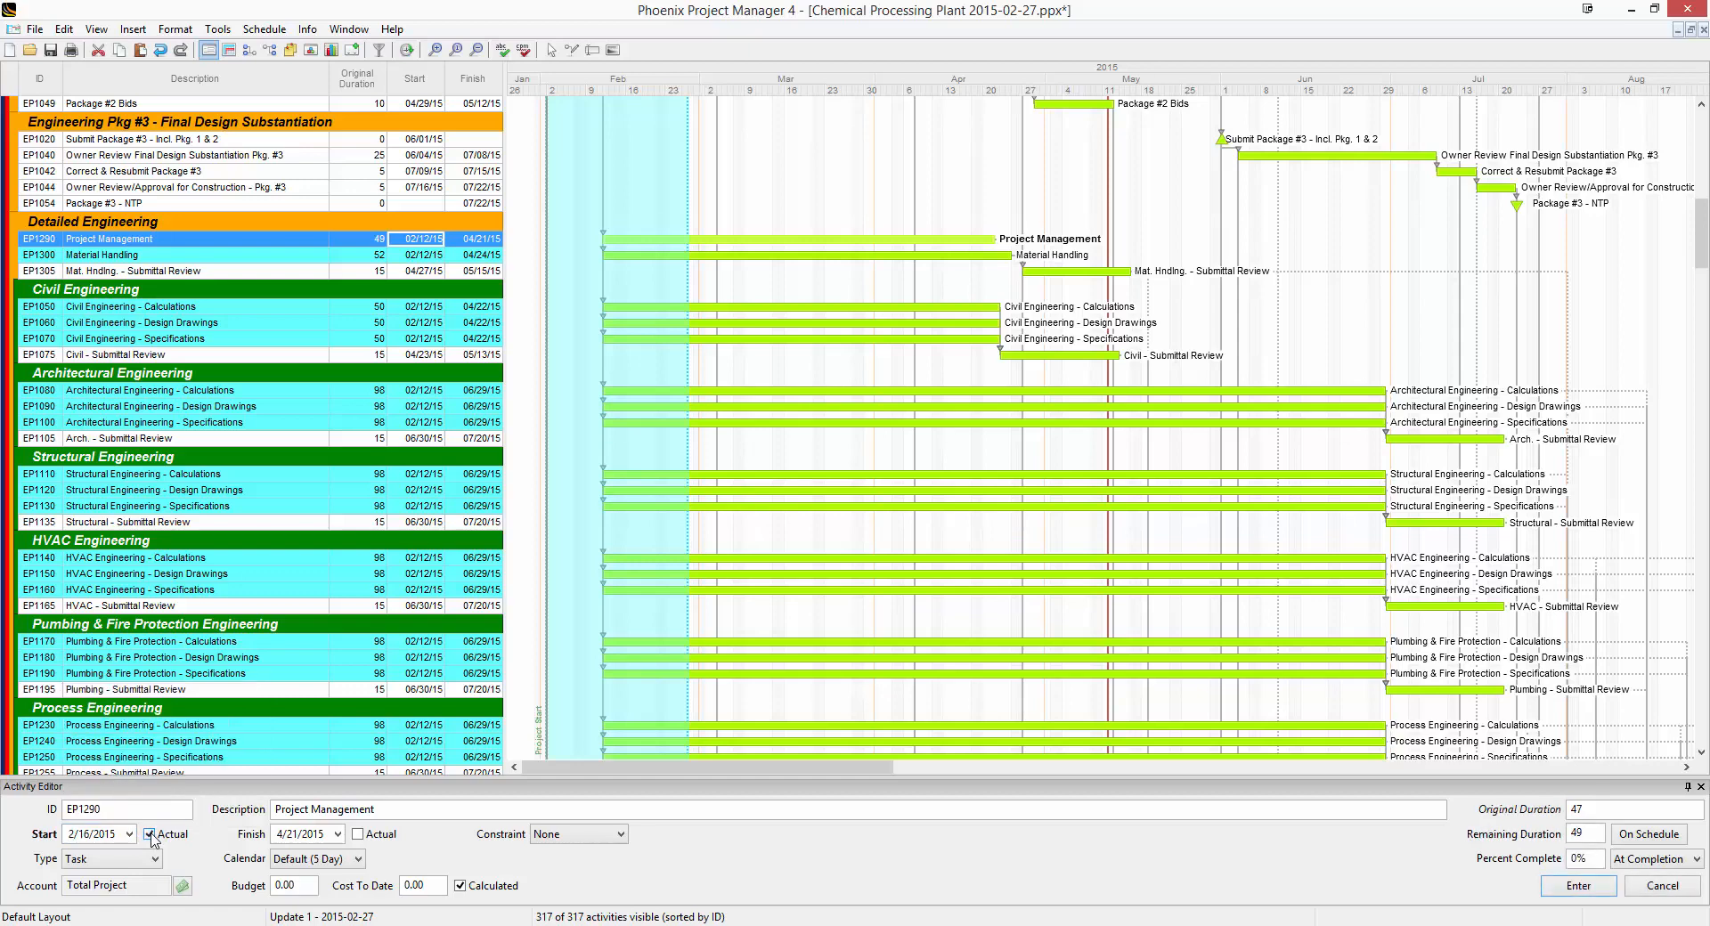
pyautogui.doubleClick(1597, 837)
pyautogui.write('45')
pyautogui.click(1585, 885)
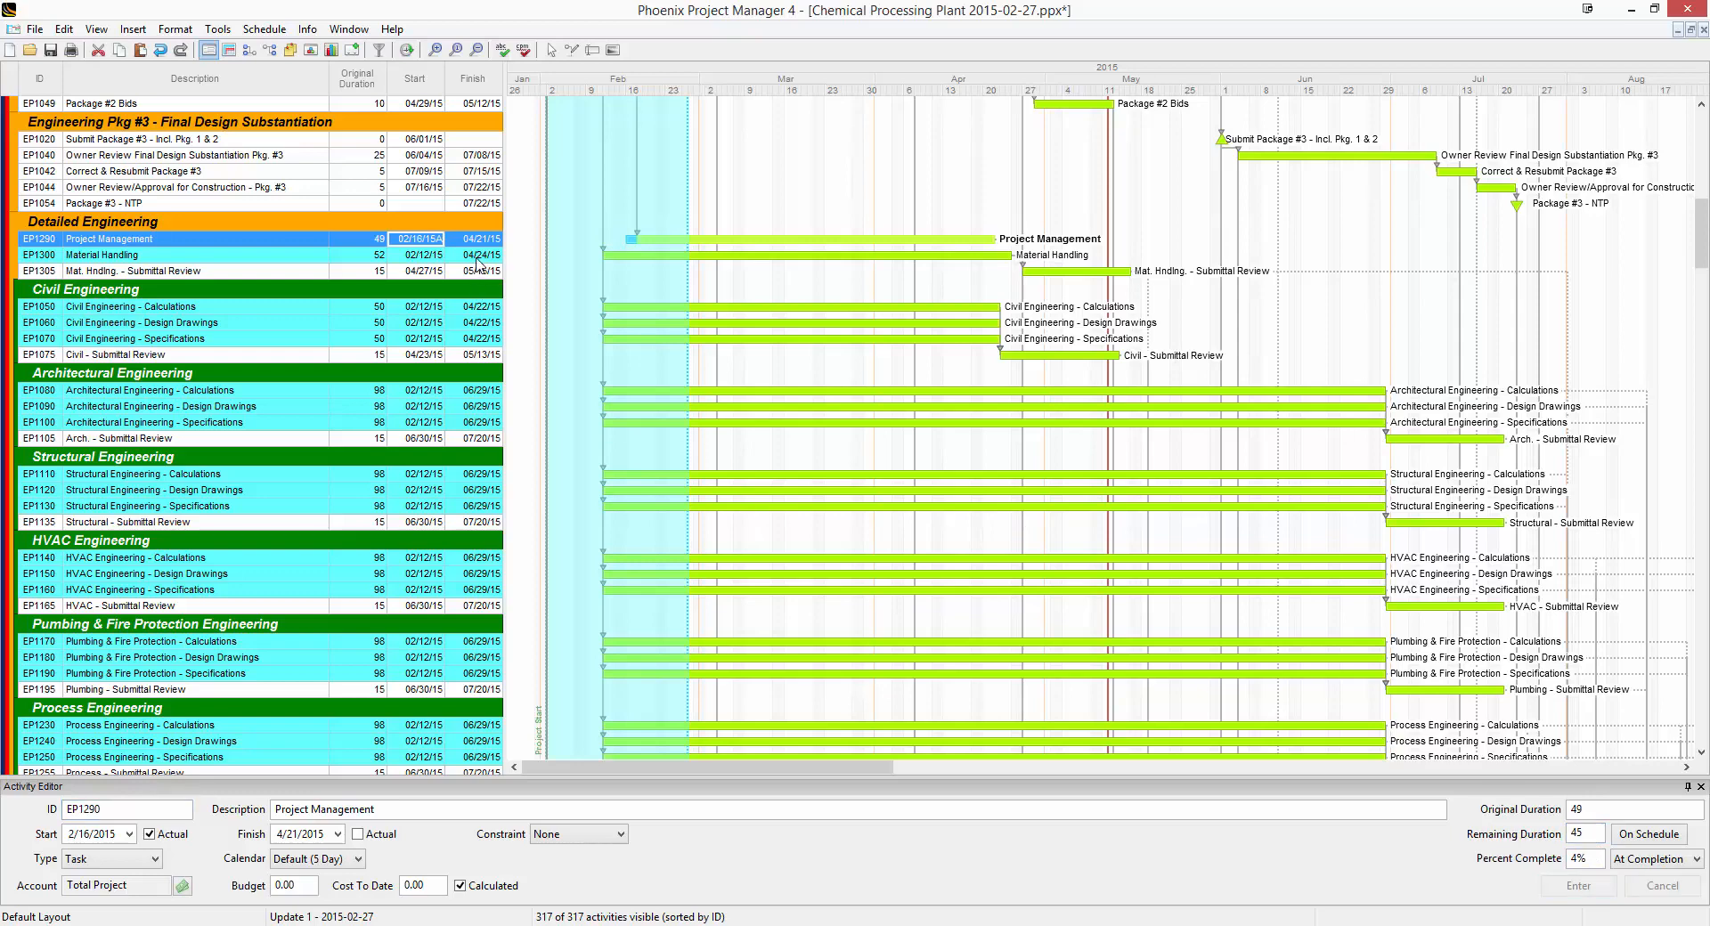
# Update Material Handling and the Civil Engineering Calculations and Design Drawings activities as on schedule.
pyautogui.press('Down')
pyautogui.click(1649, 835)
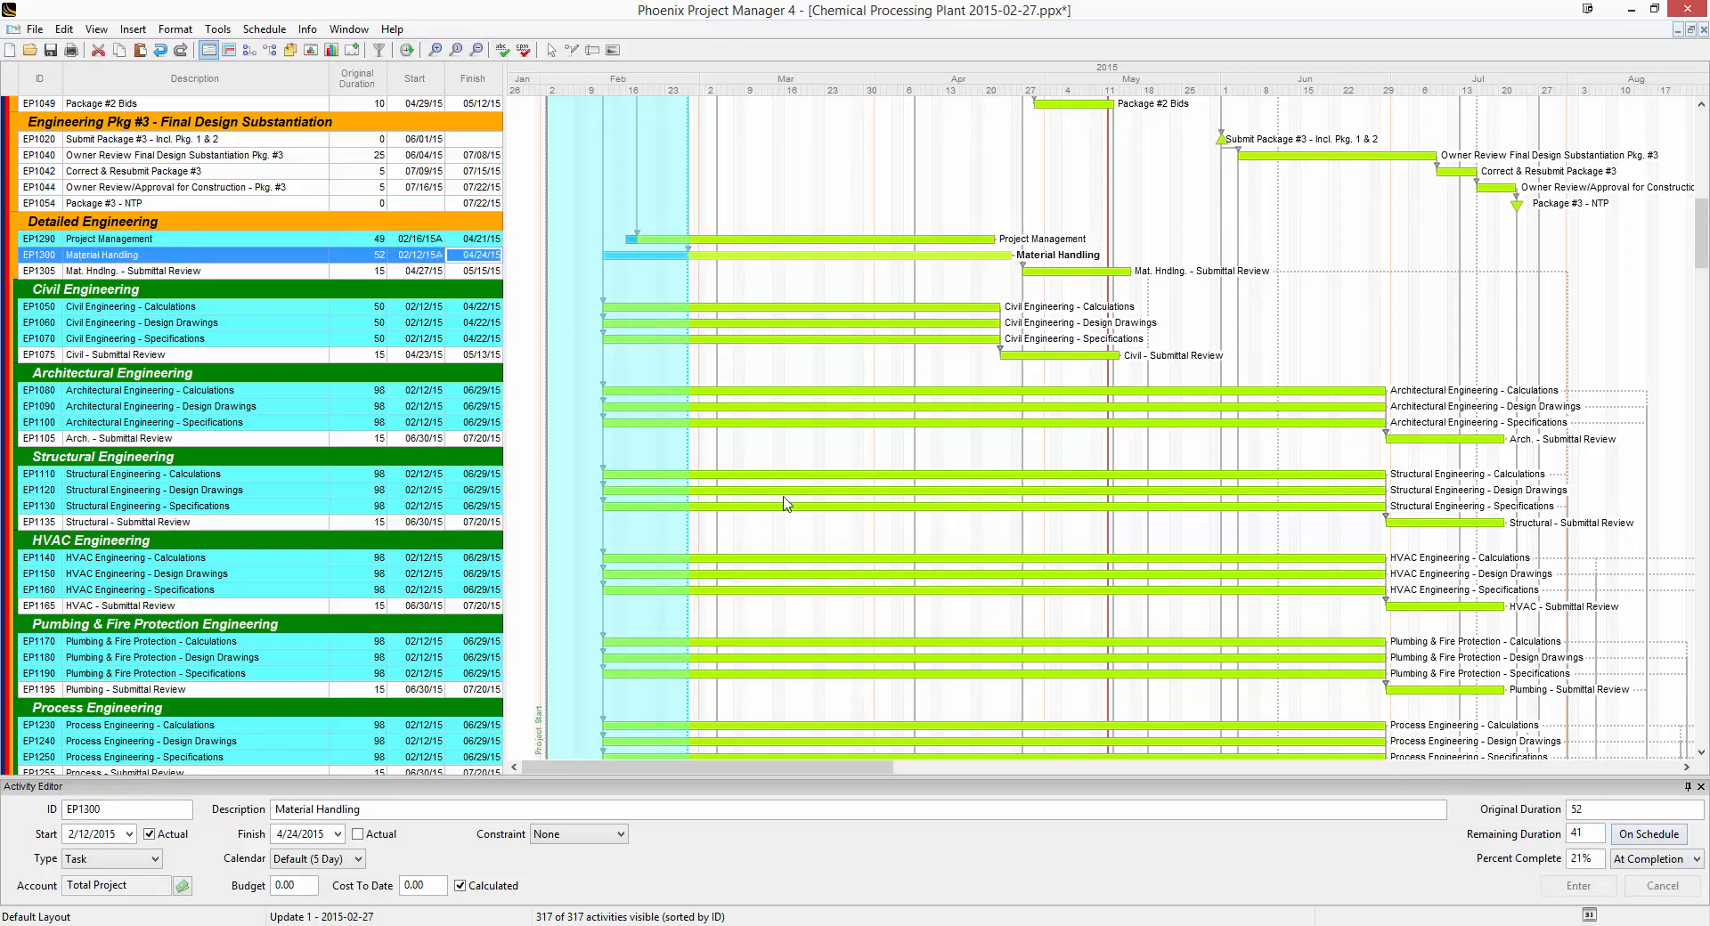
pyautogui.press('Down')
pyautogui.press('Down')
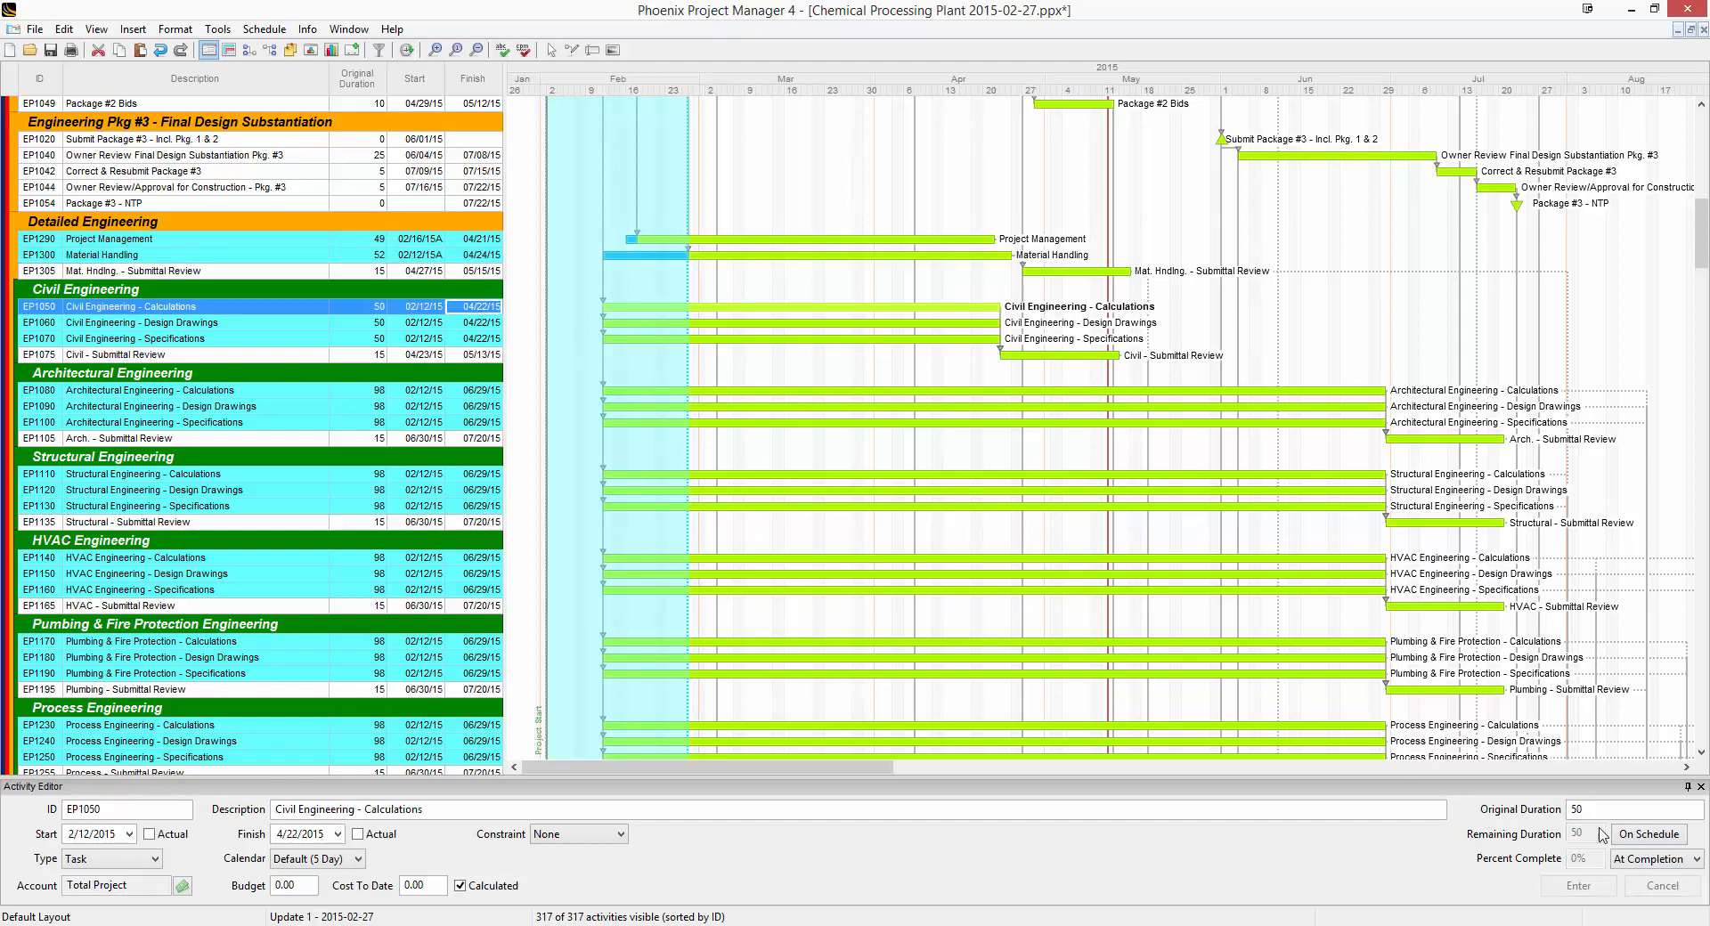
pyautogui.click(1649, 835)
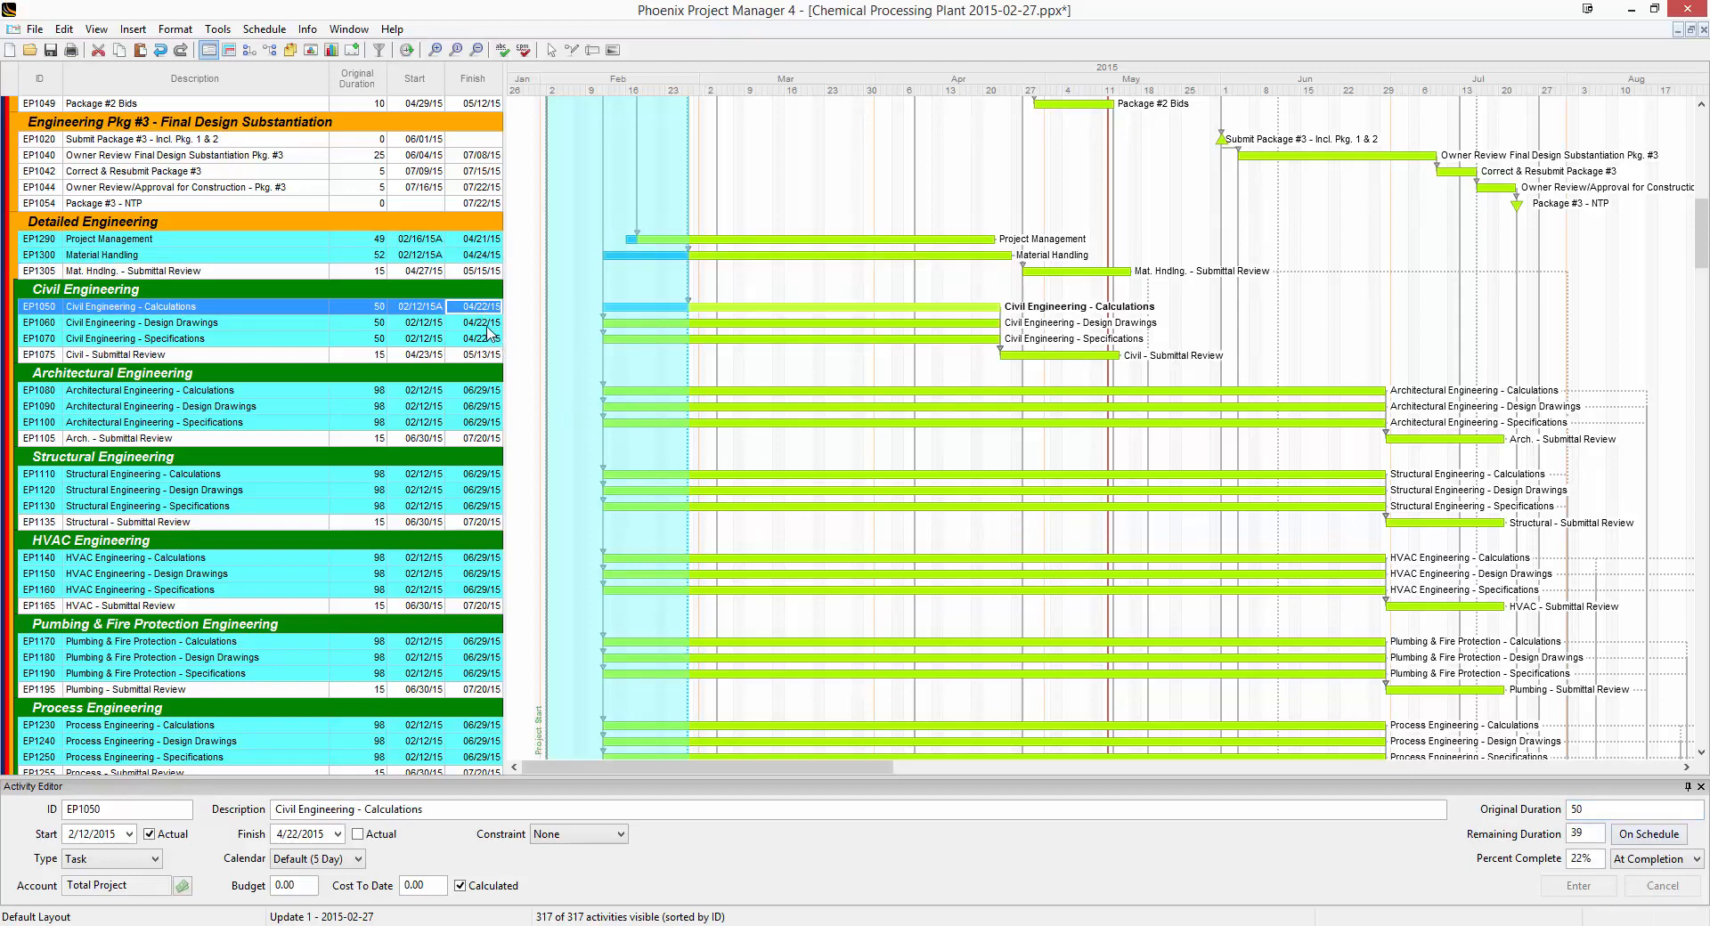
pyautogui.press('Down')
pyautogui.click(1645, 842)
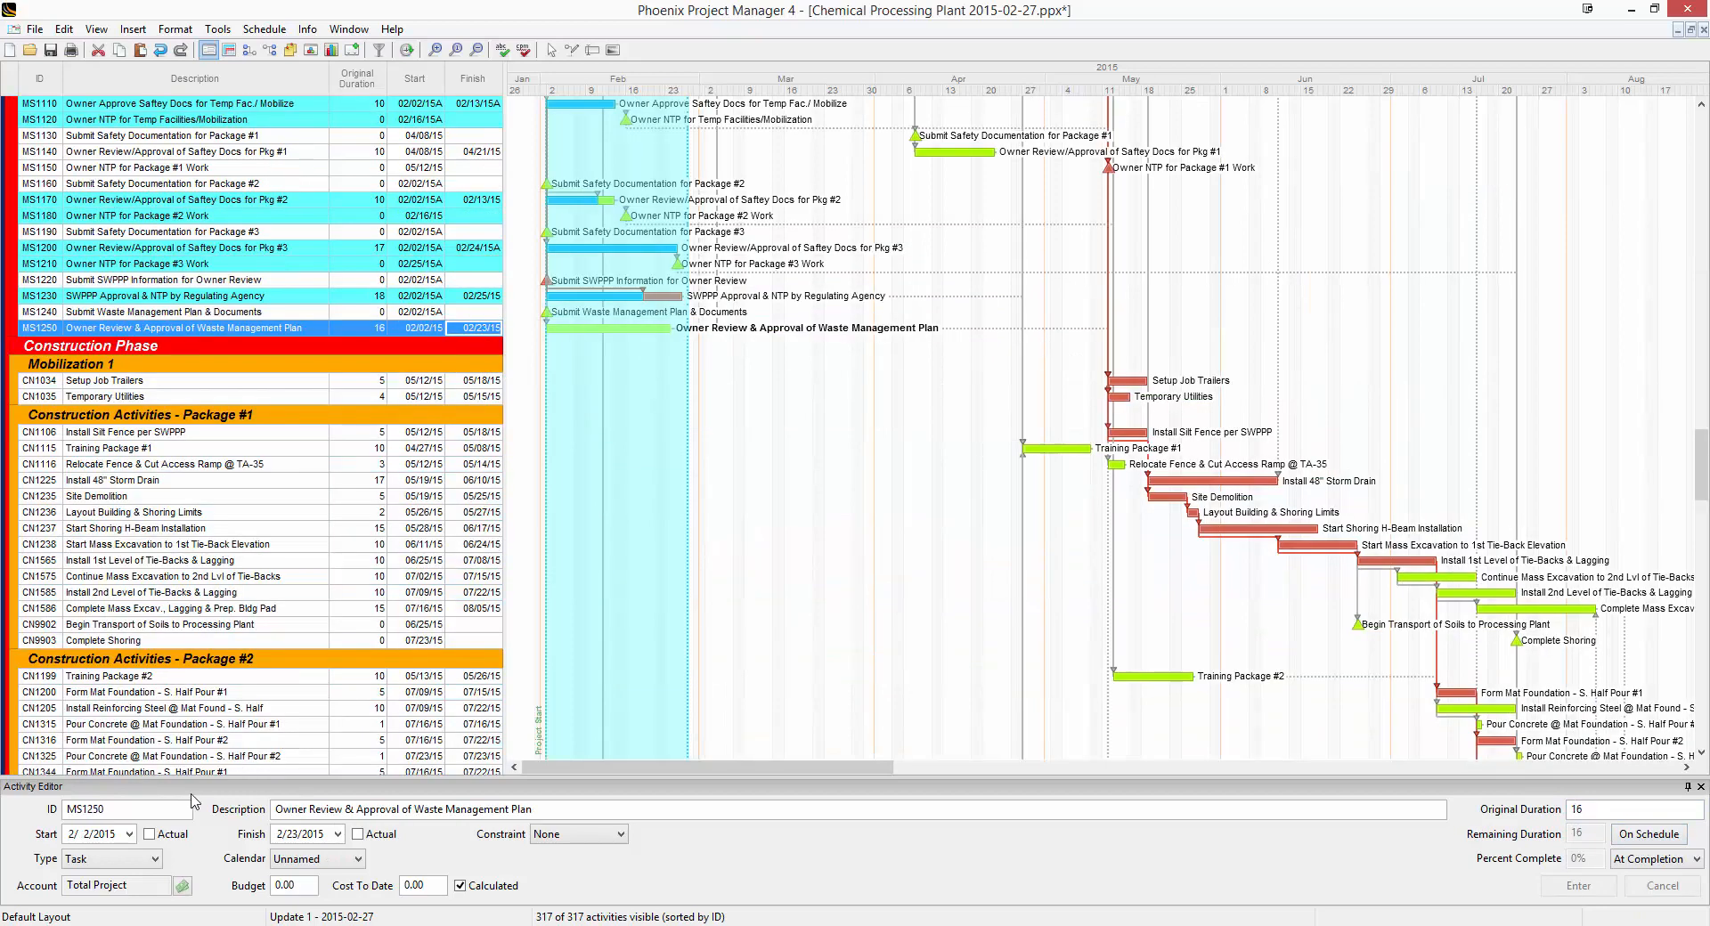
# Mark the start of MS1250, Owner Review & Approval of Waste Management Plan, as actual with a remaining duration of 5.
pyautogui.click(150, 834)
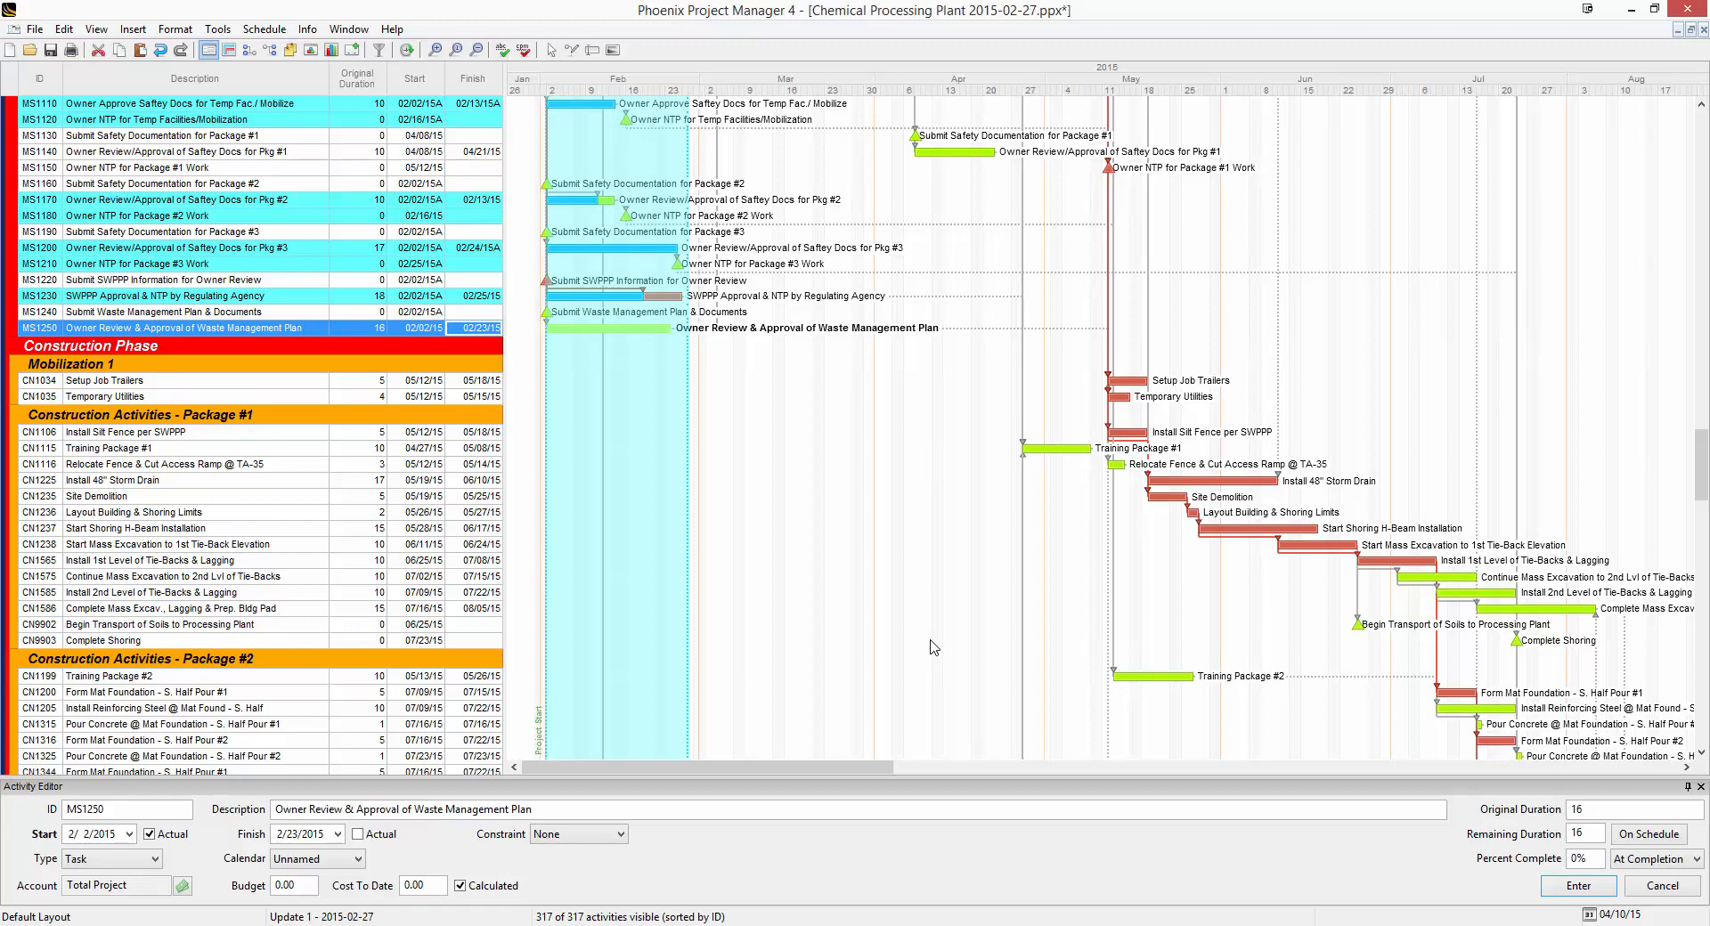
pyautogui.doubleClick(1576, 831)
pyautogui.write('5')
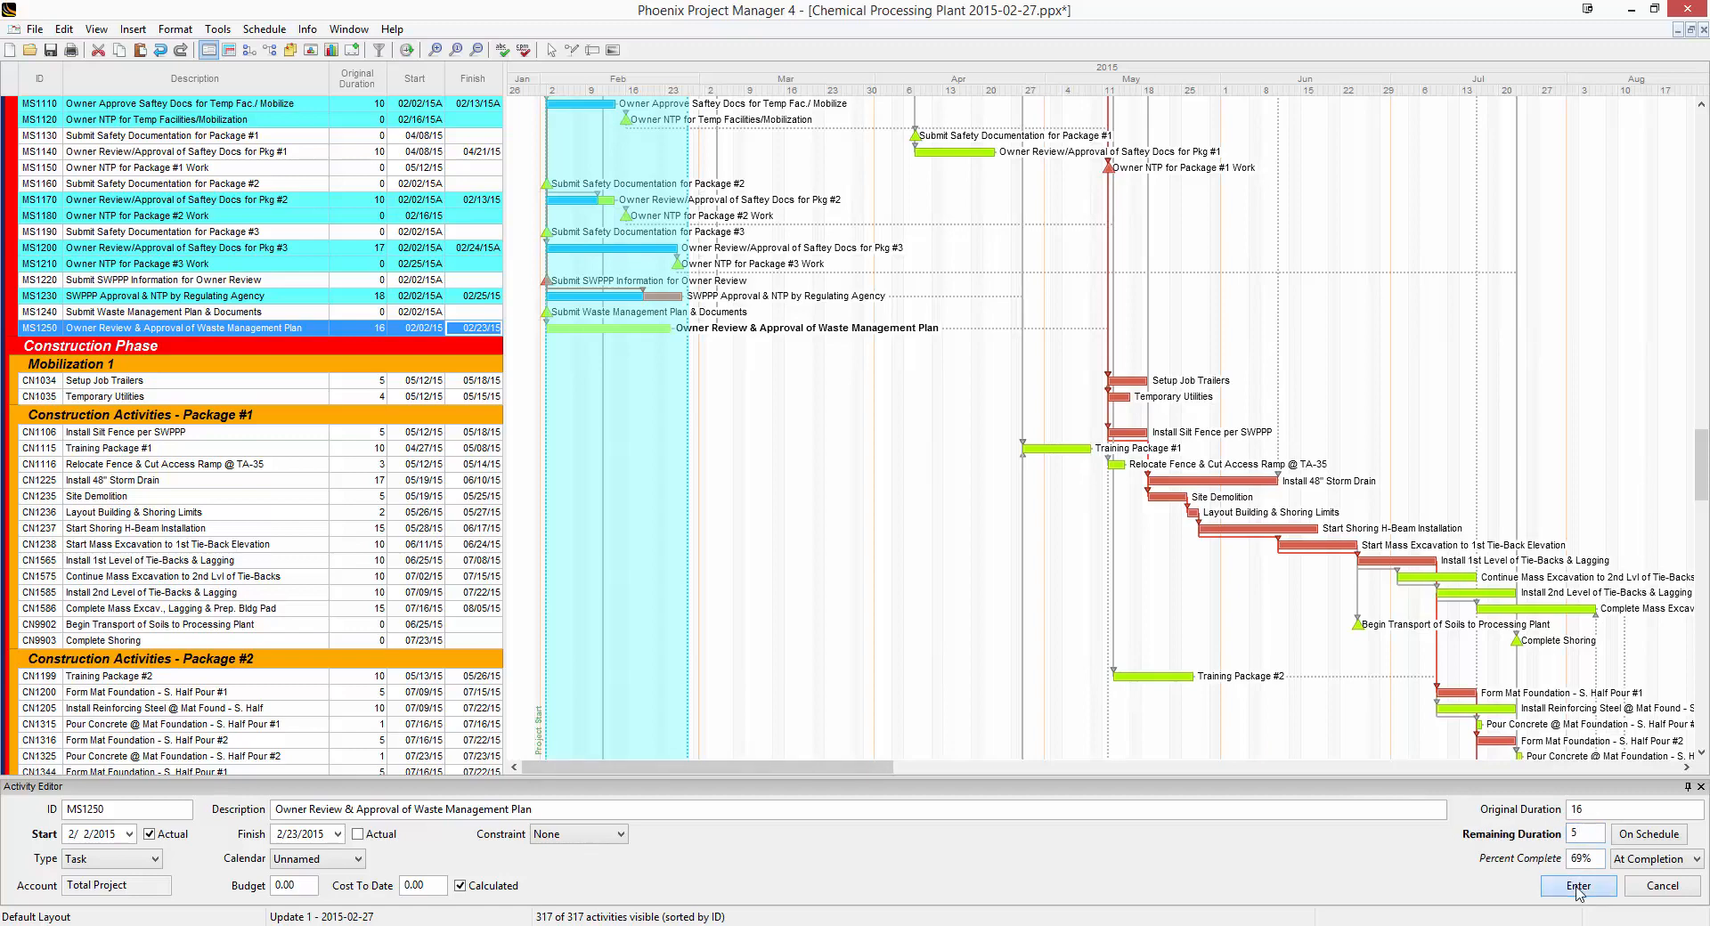
pyautogui.click(1577, 886)
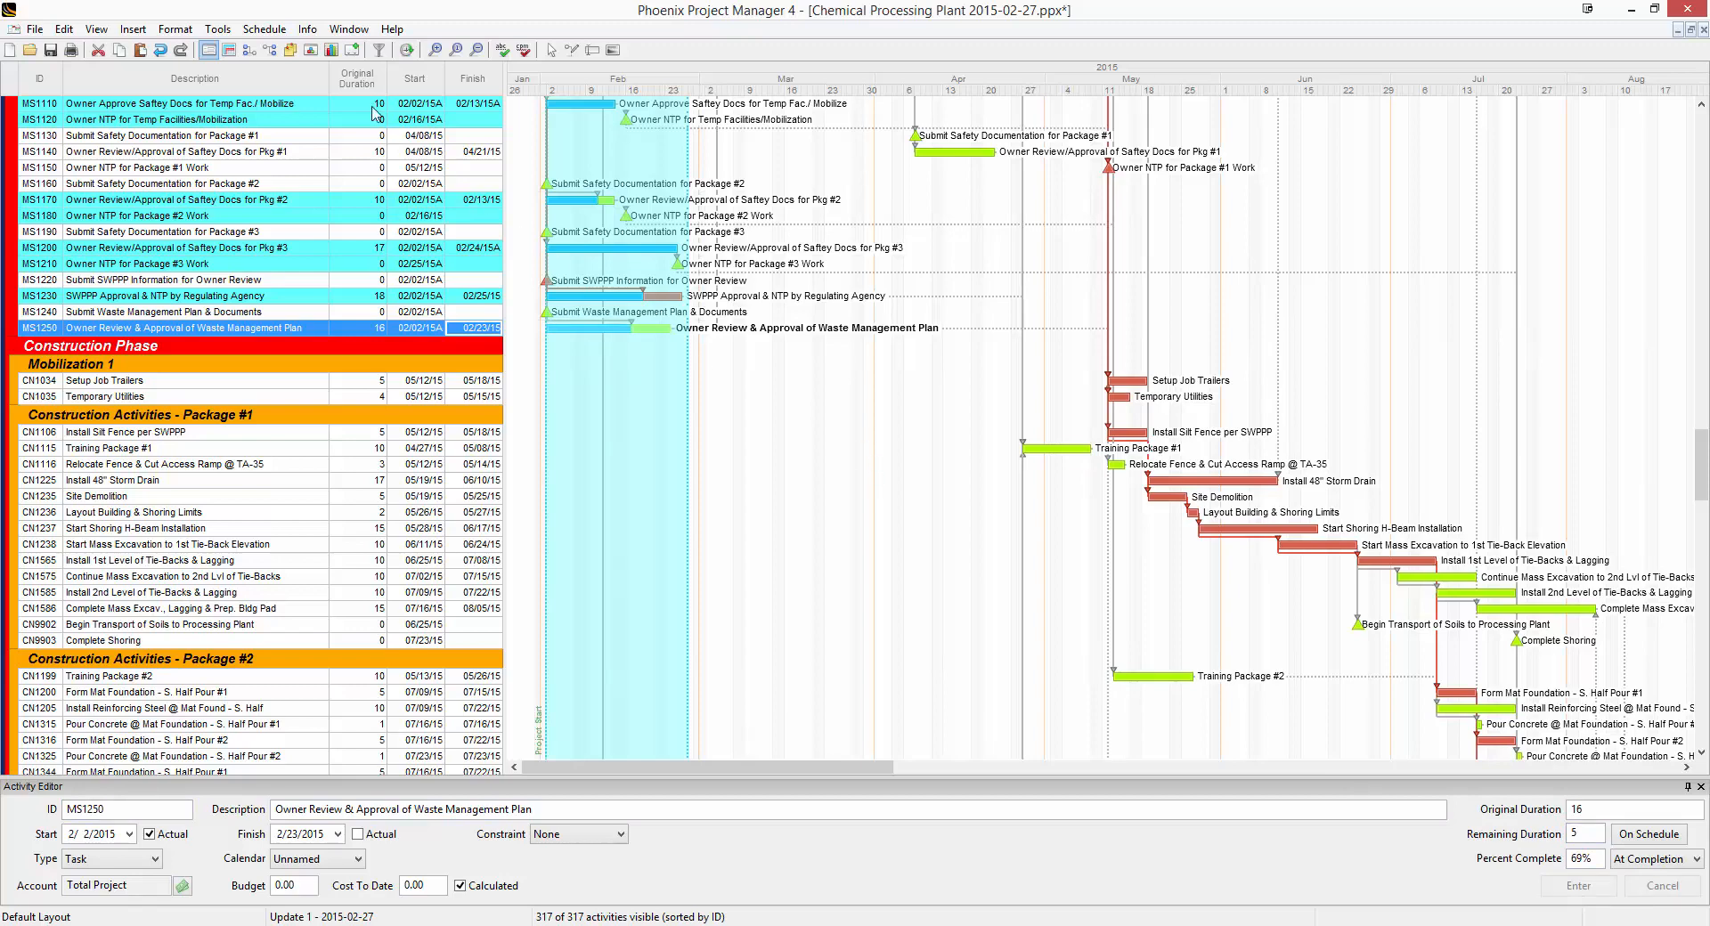
# End the update and reschedule the project from the new data date.
pyautogui.click(264, 29)
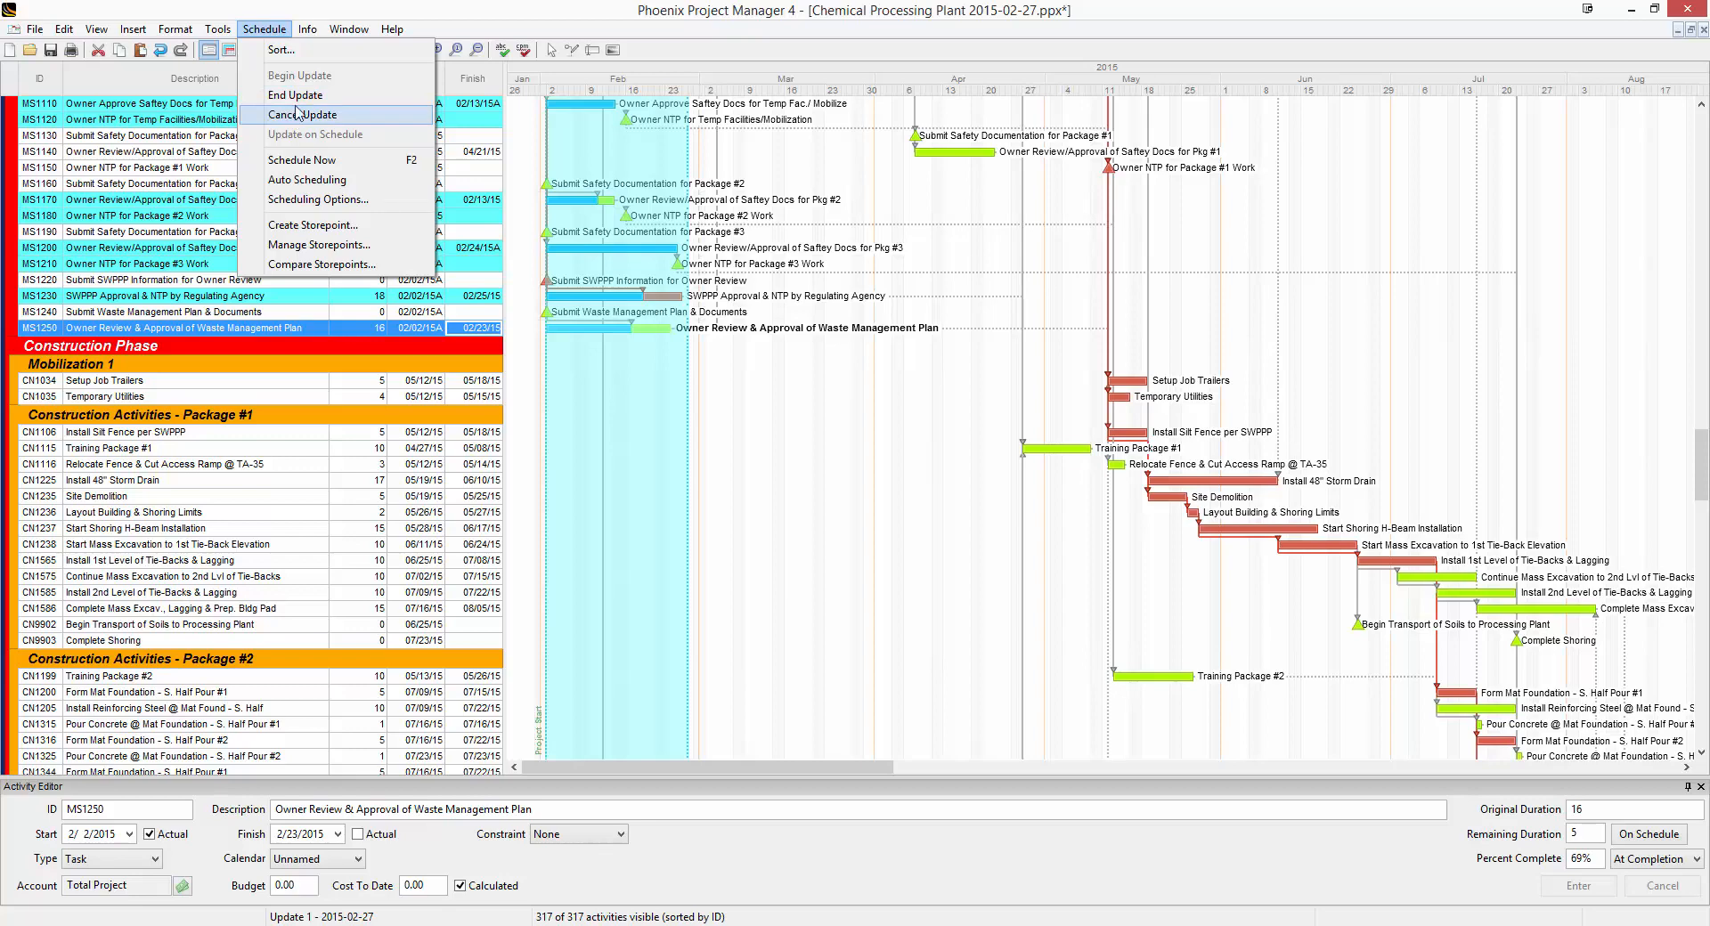
pyautogui.click(299, 101)
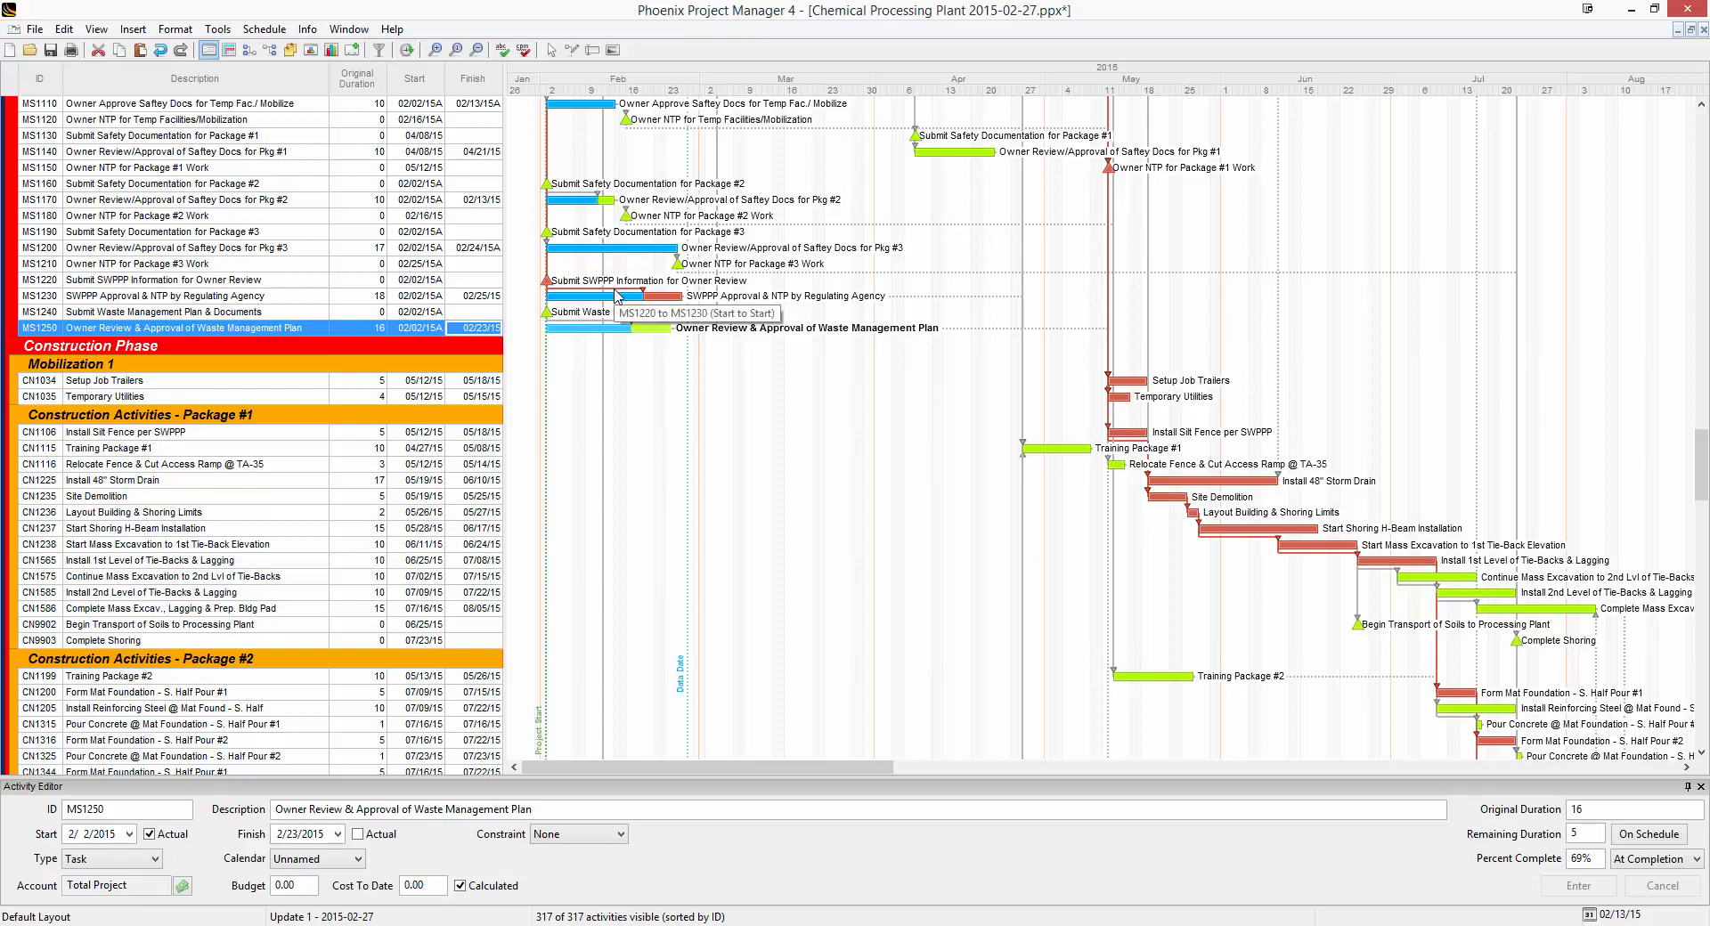
pyautogui.click(412, 57)
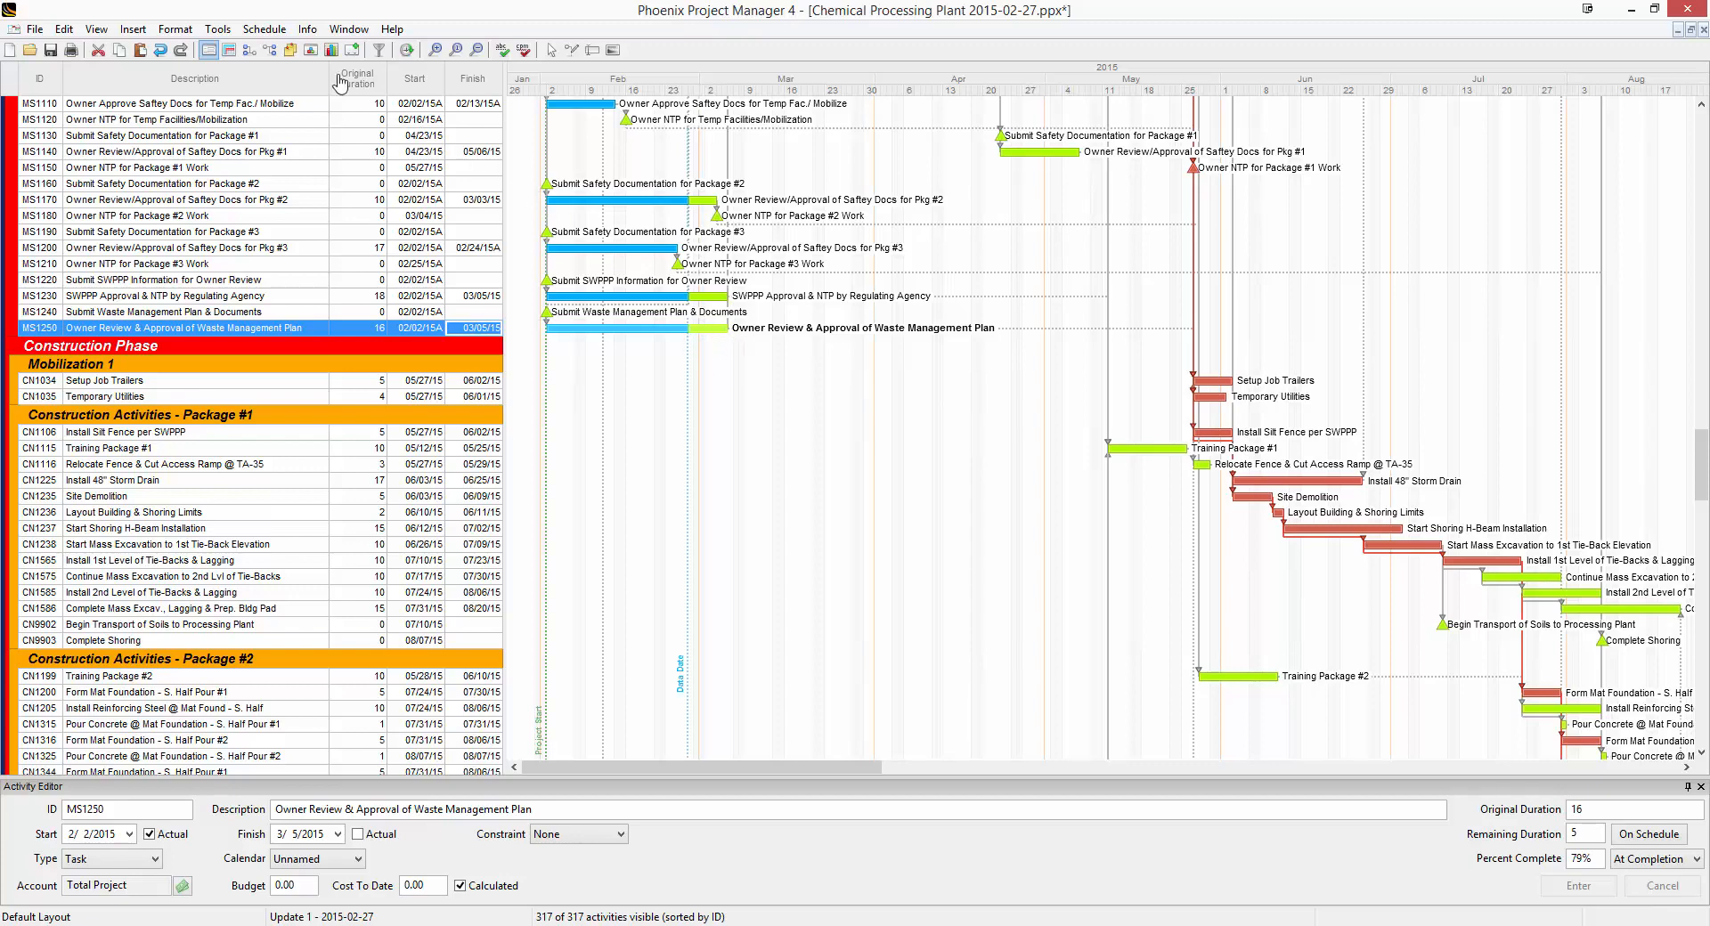
# Change the scheduling method to Status on Master with Ignore Data Date enabled, and reschedule the project.
pyautogui.click(267, 30)
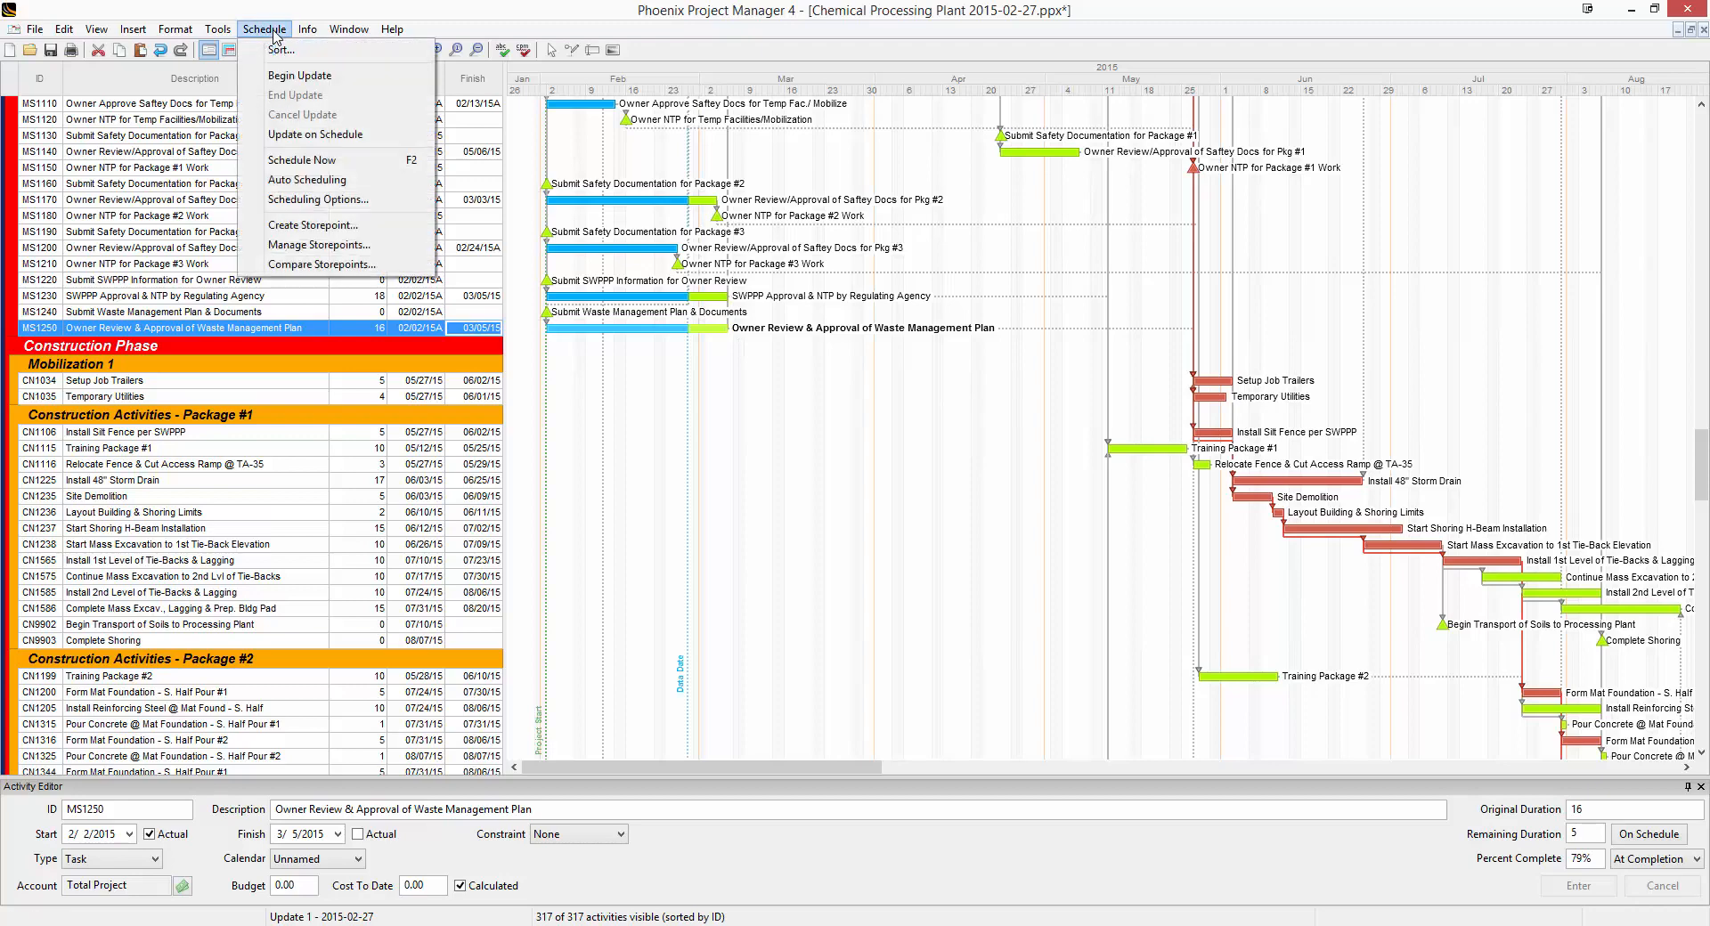
pyautogui.click(318, 199)
pyautogui.click(788, 443)
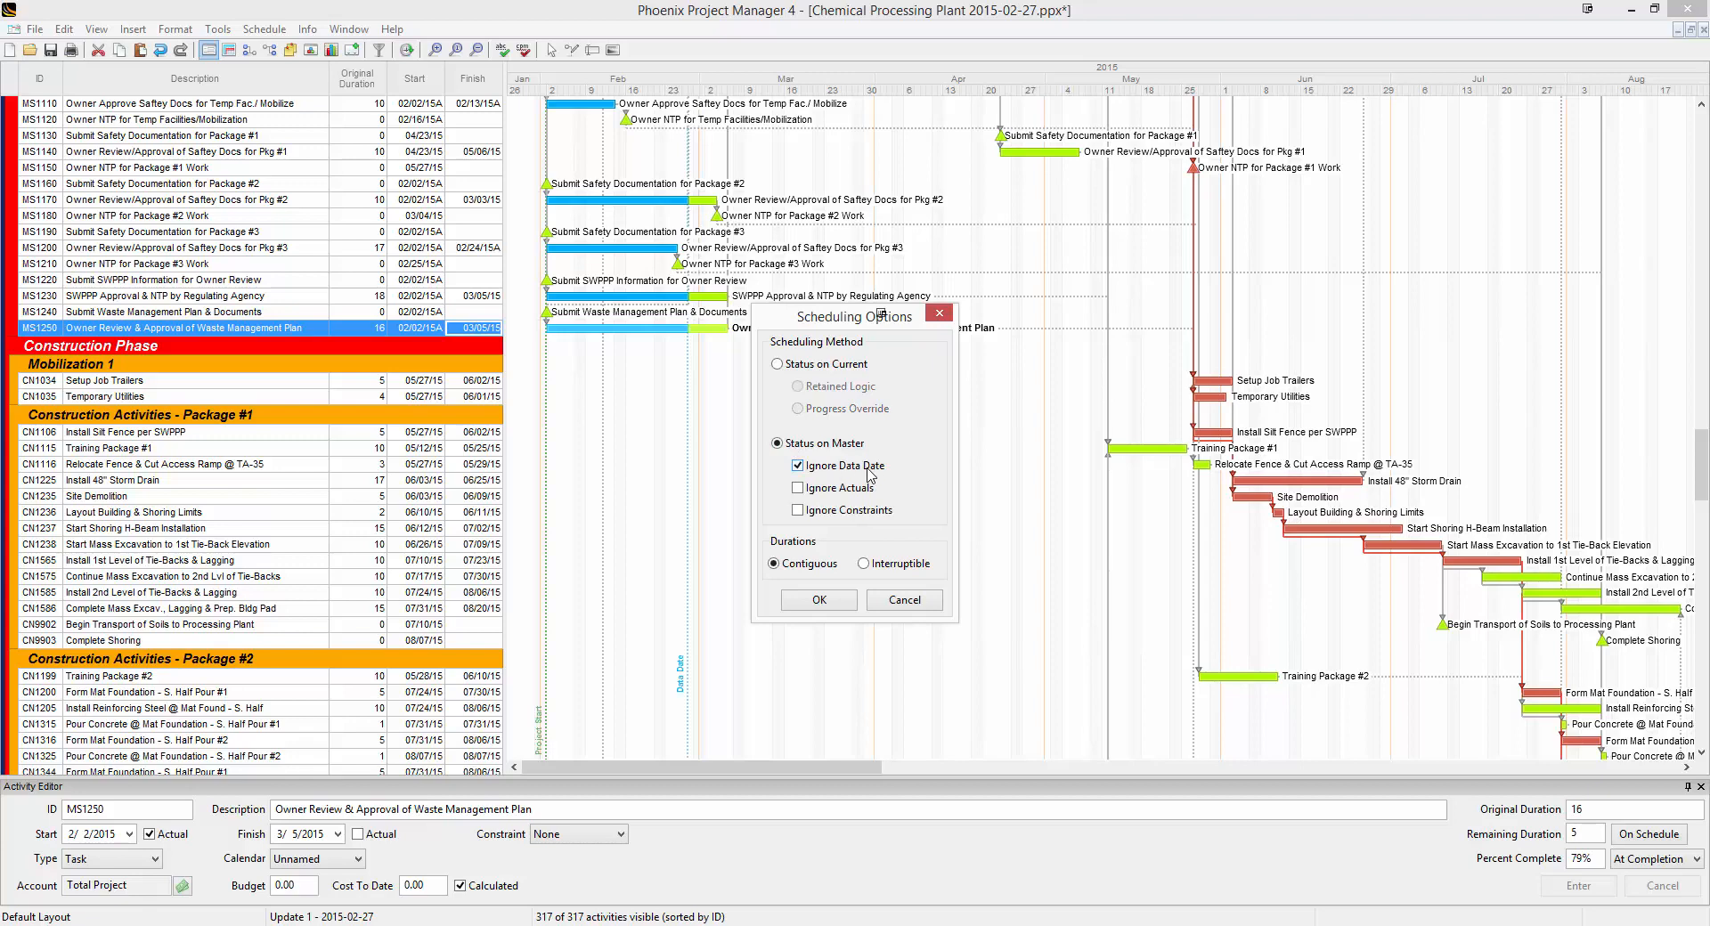
pyautogui.click(820, 600)
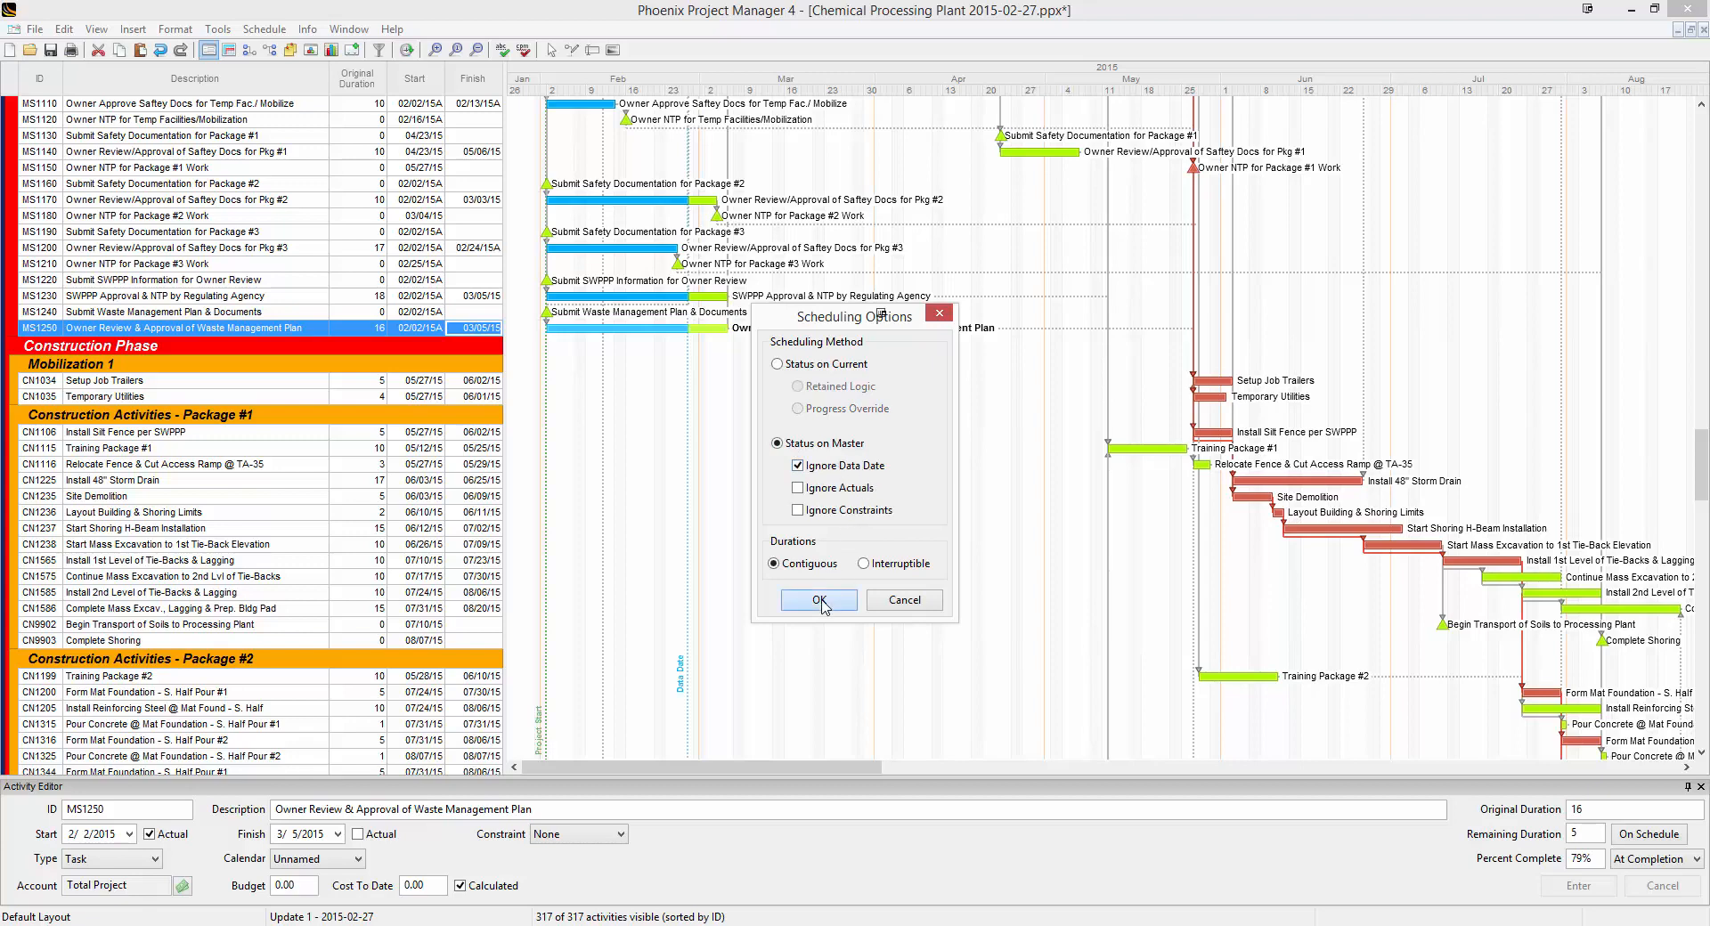
pyautogui.click(406, 50)
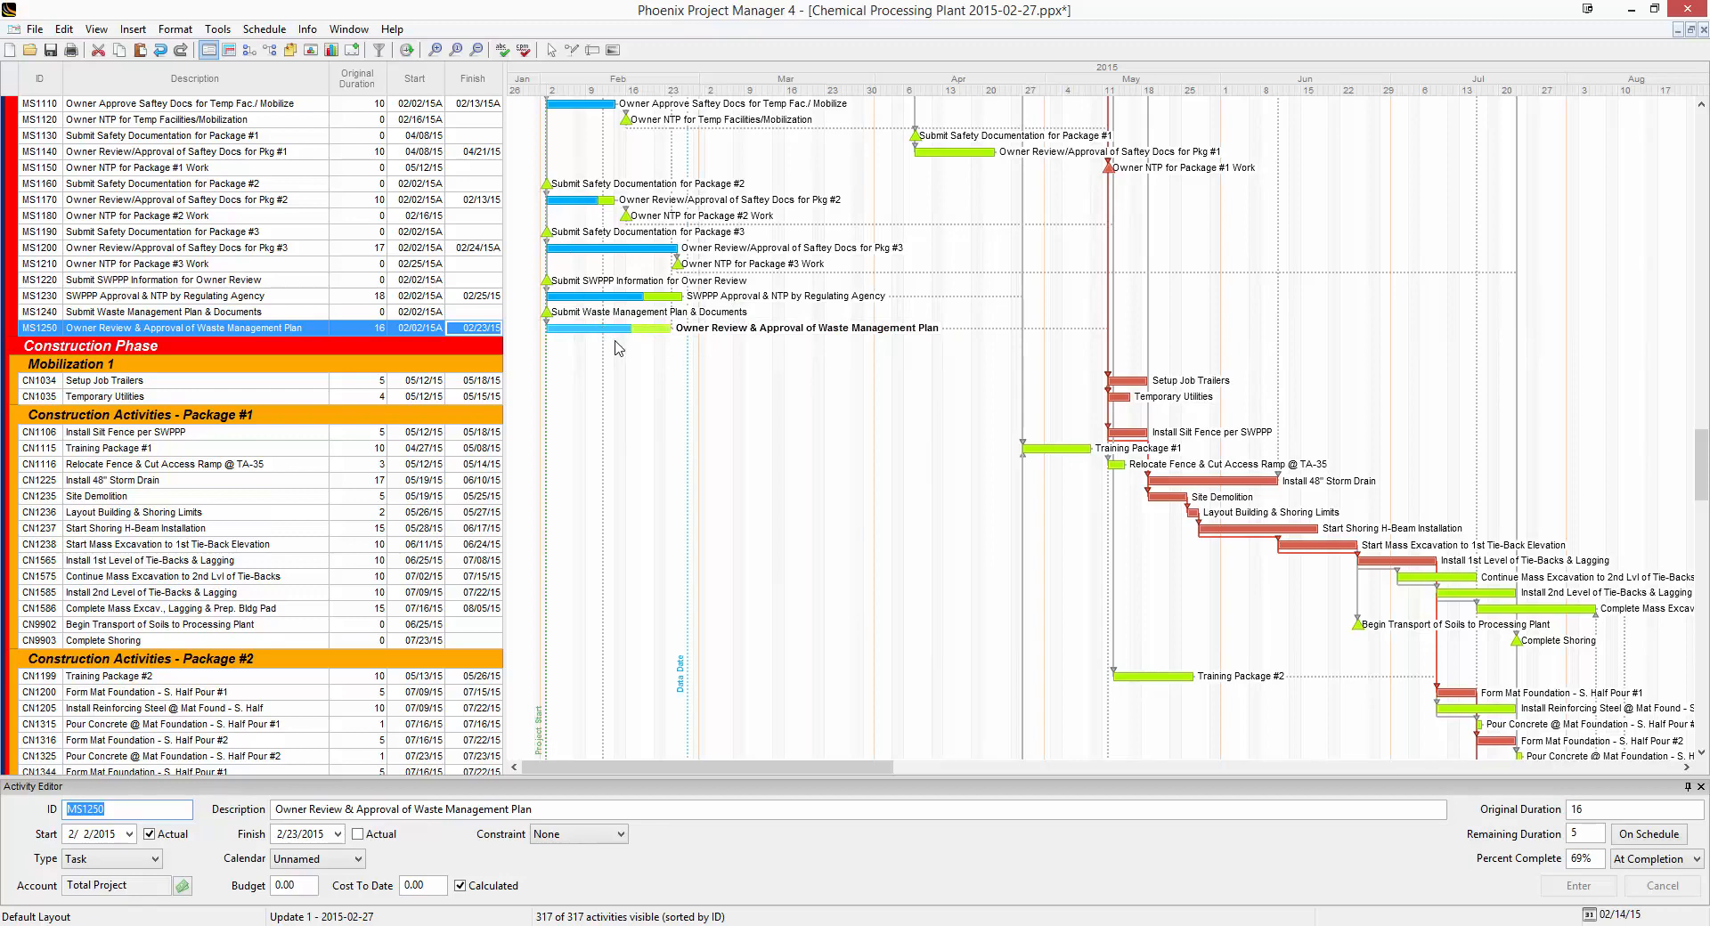
# Set the scheduling method back to Status on Current and reschedule the project.
pyautogui.click(264, 28)
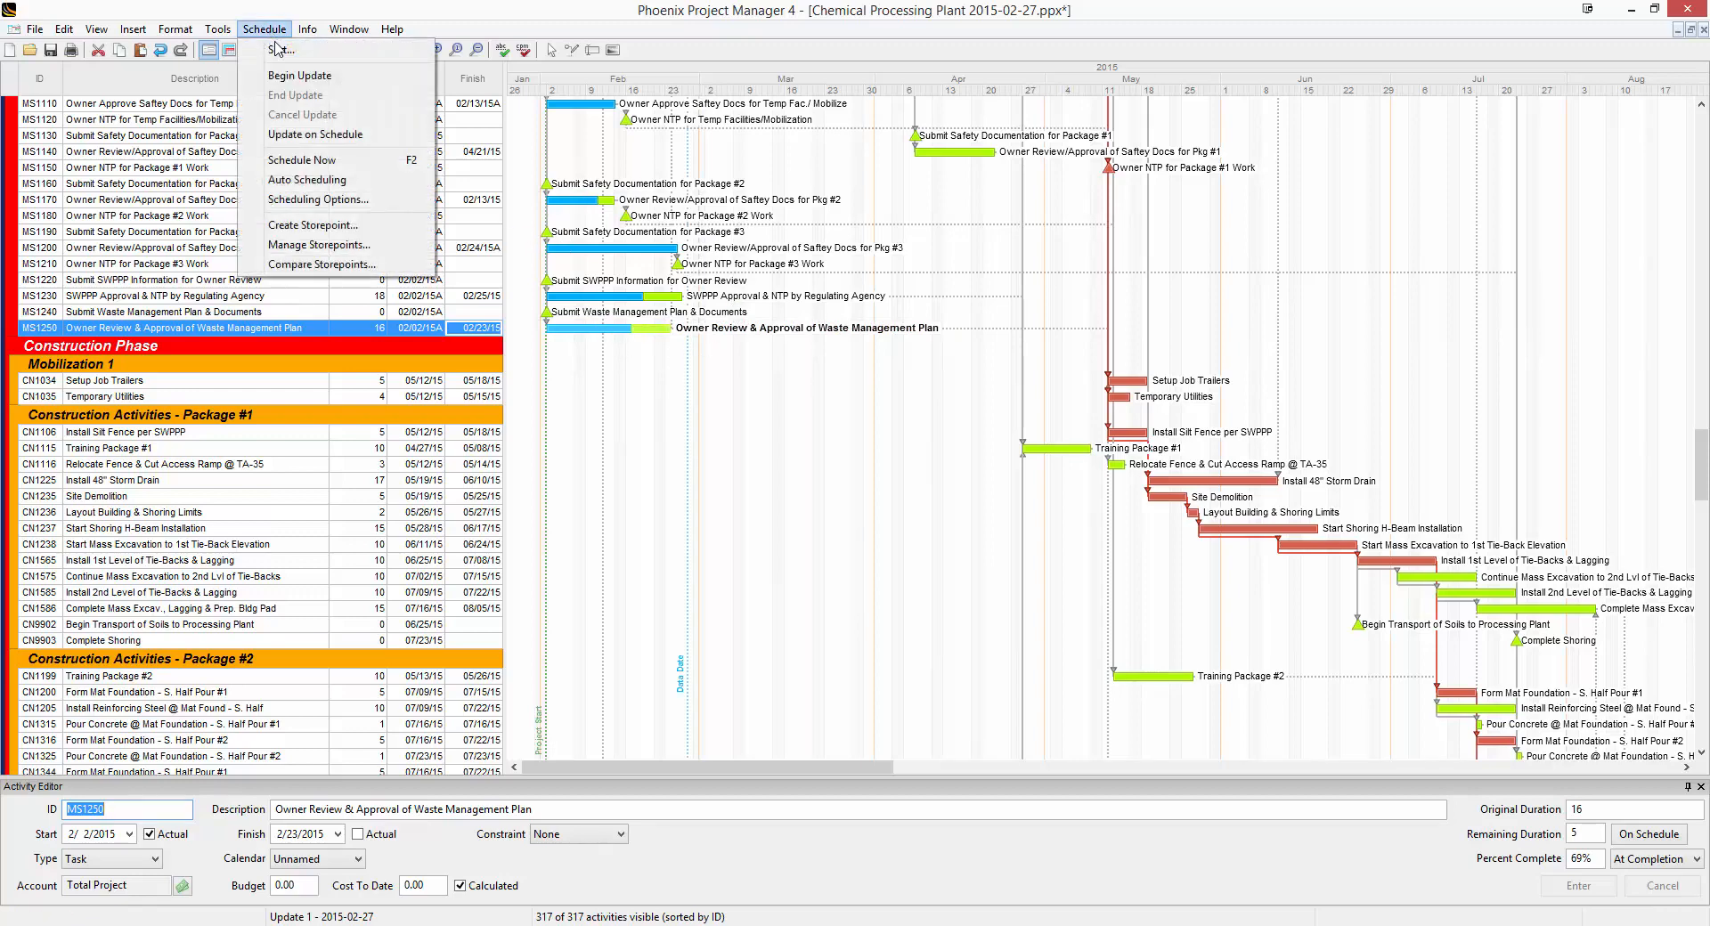
pyautogui.click(359, 198)
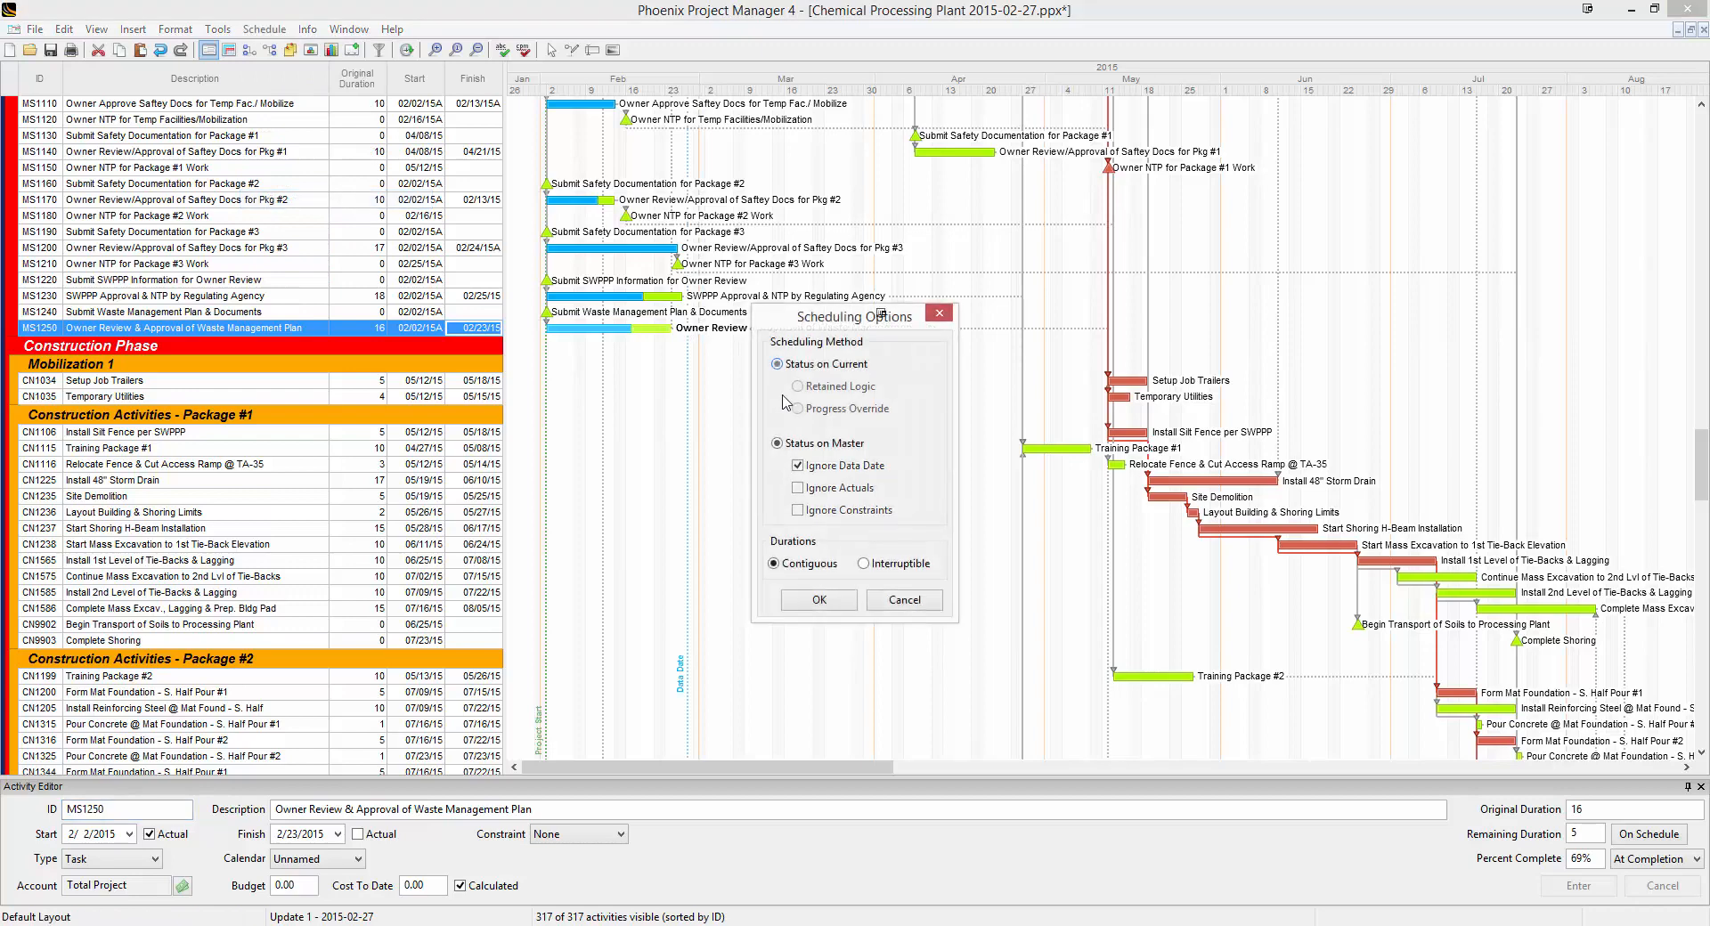
pyautogui.click(820, 605)
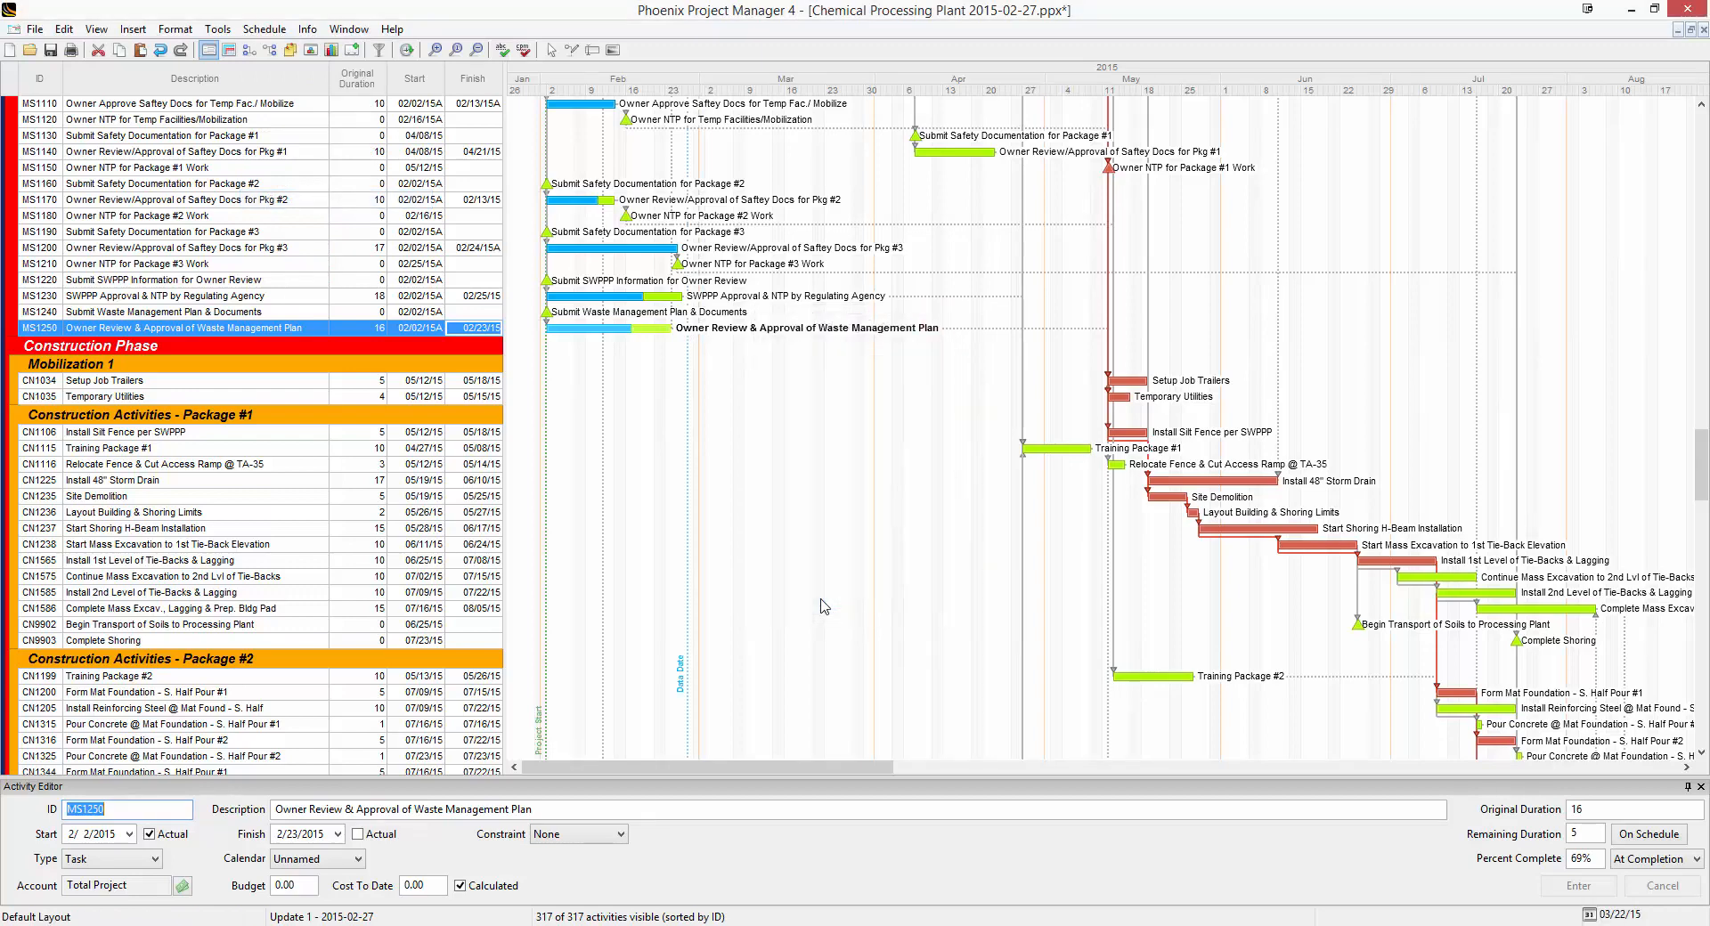
pyautogui.click(410, 54)
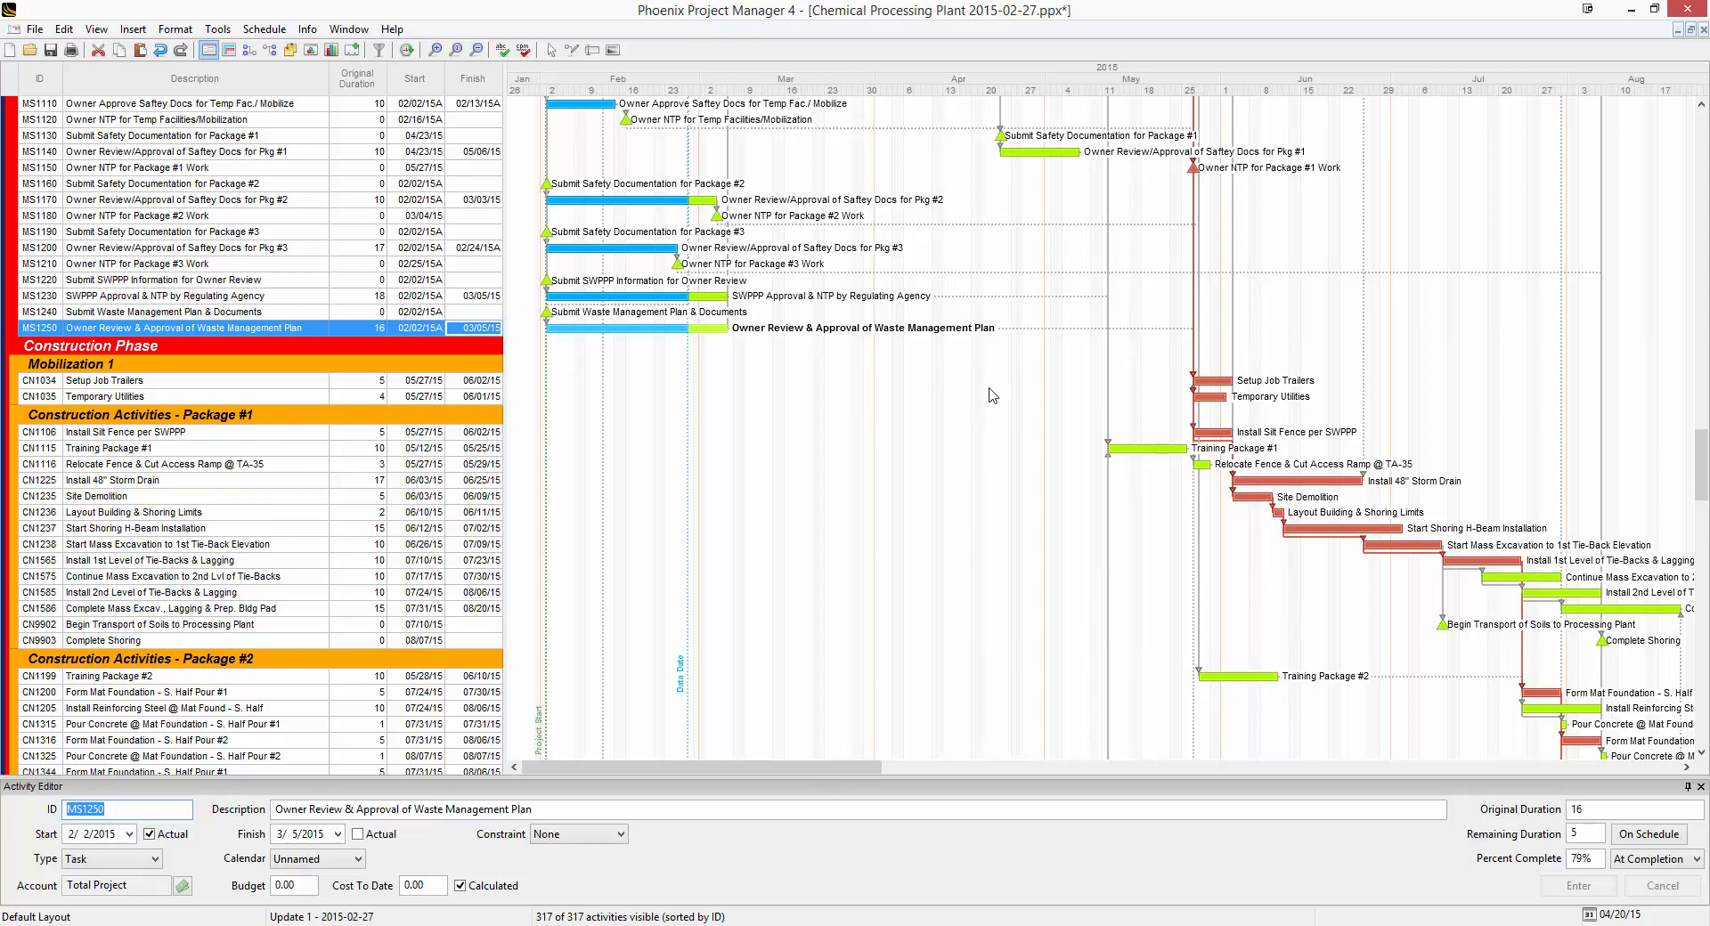
pyautogui.click(880, 526)
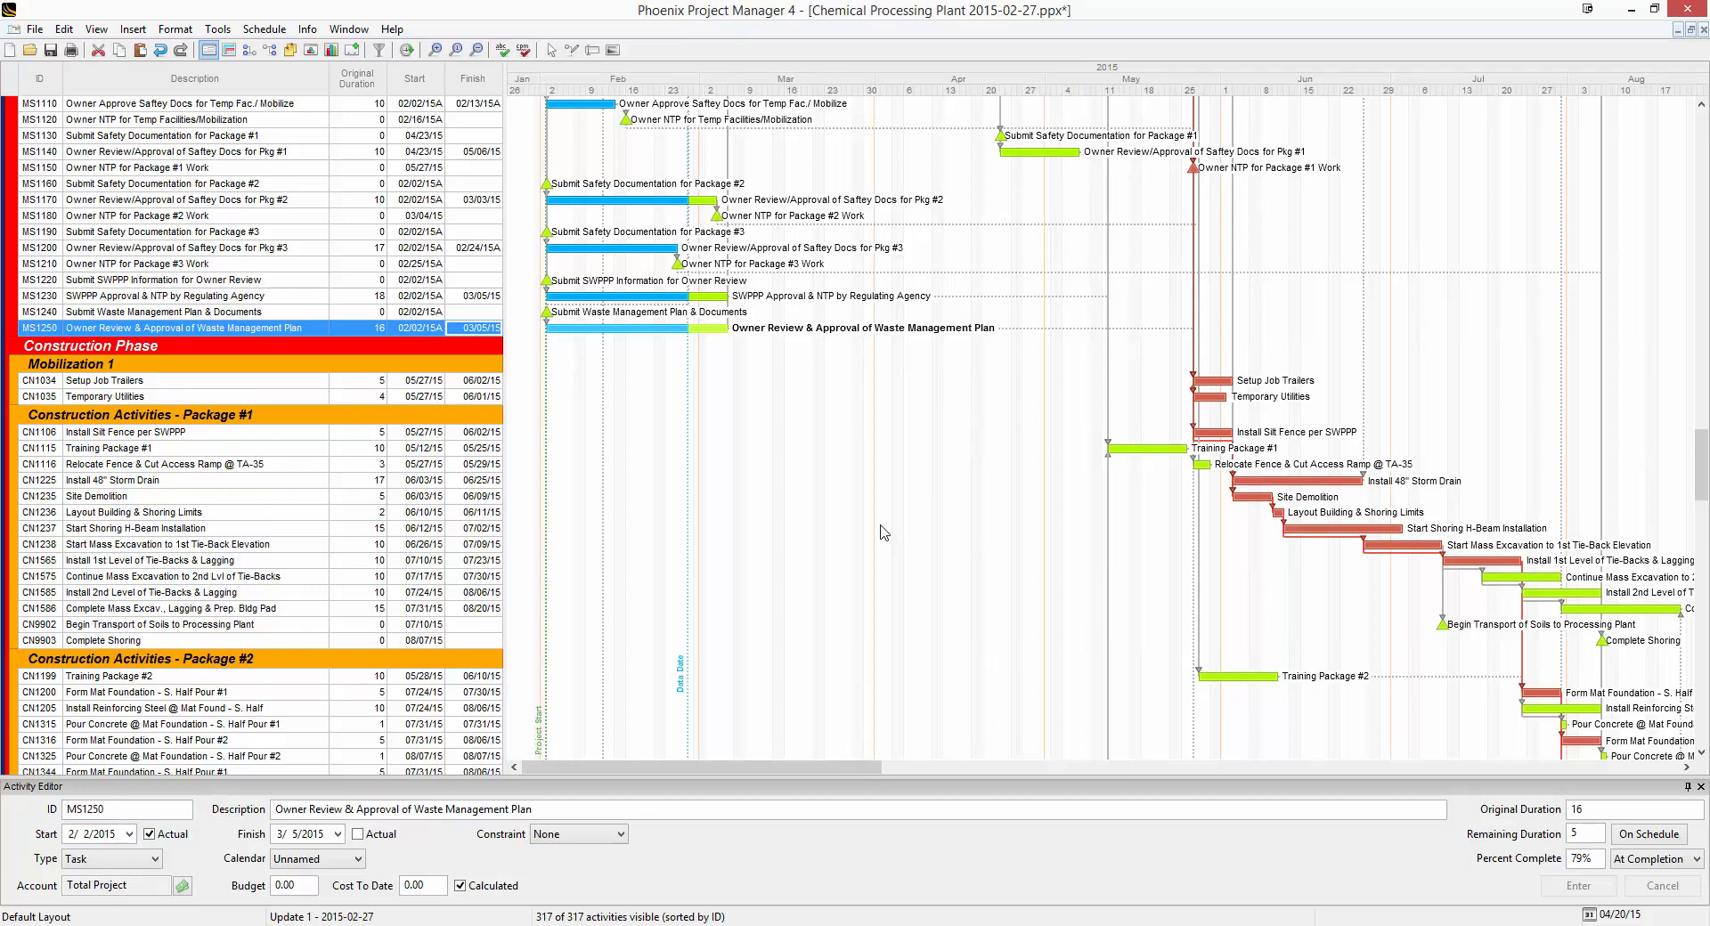